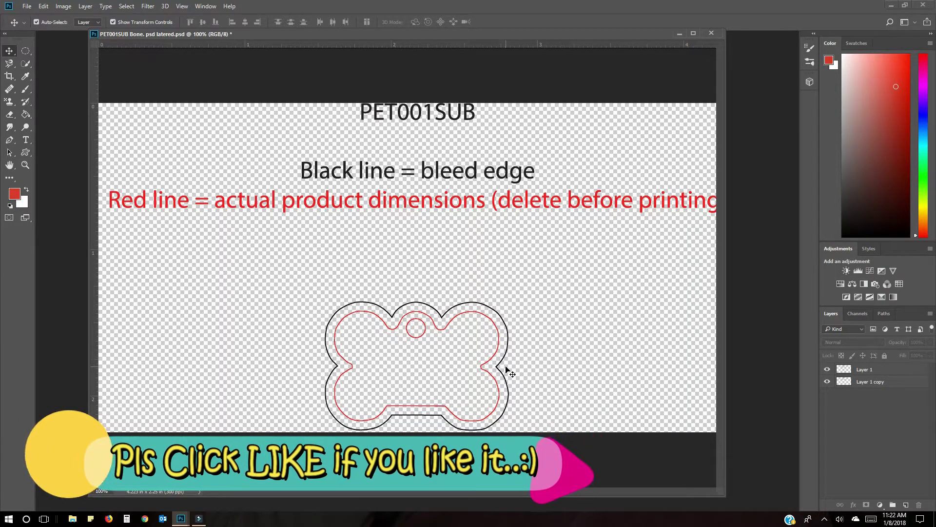
- Crop the template canvas to the bone shape, leaving out the text notes above it
{"action": "left_click", "coordinate": [9, 76]}
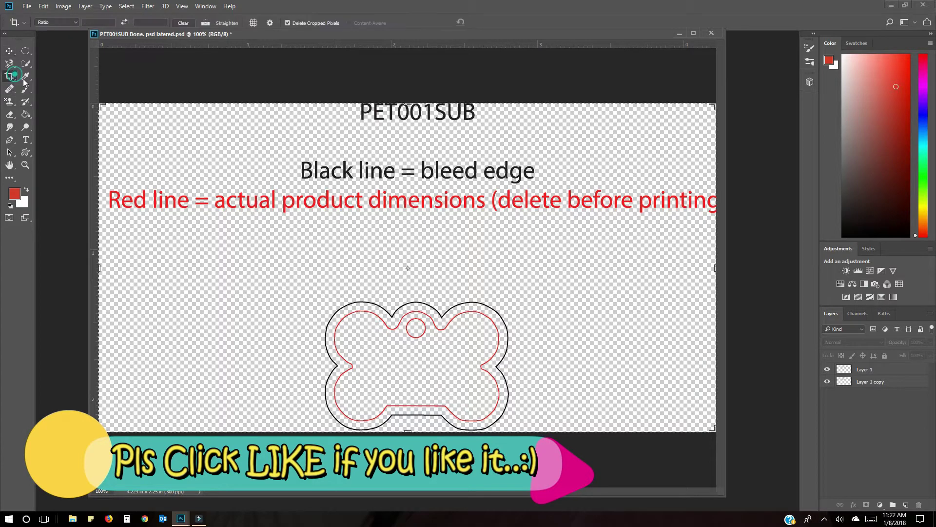
{"action": "left_click_drag", "start_coordinate": [237, 229], "coordinate": [556, 432]}
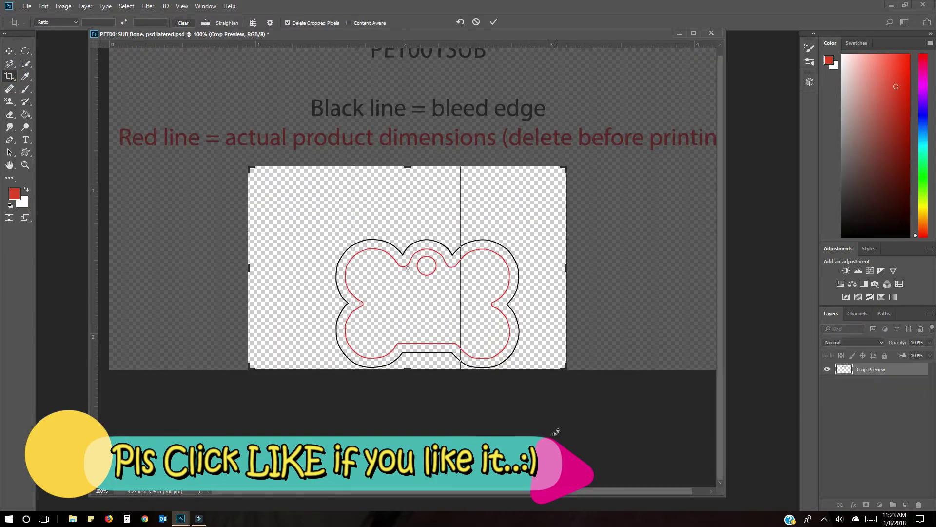
{"action": "left_click_drag", "start_coordinate": [320, 248], "coordinate": [293, 230]}
{"action": "key", "text": "Return"}
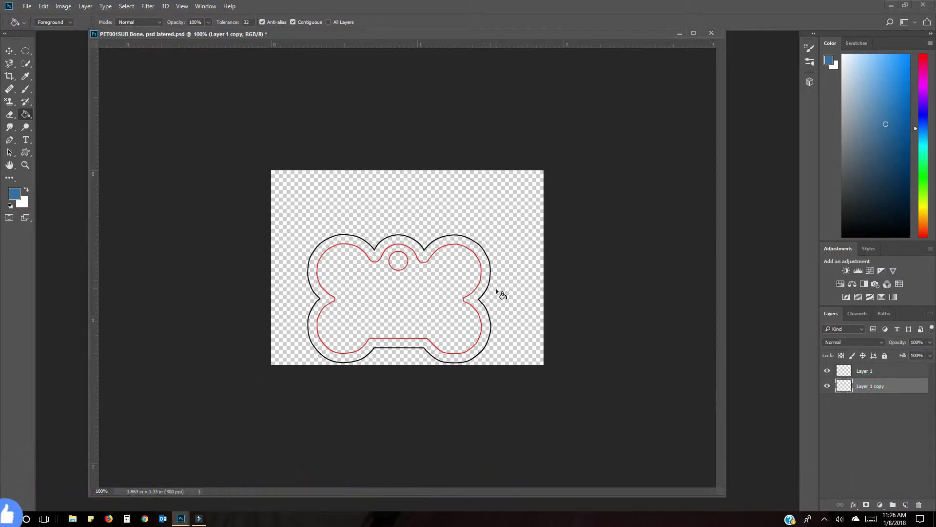
- Hide Layer 1 and fill the bone outline on Layer 1 copy with blue 386f9e using the Paint Bucket
{"action": "left_click", "coordinate": [828, 371]}
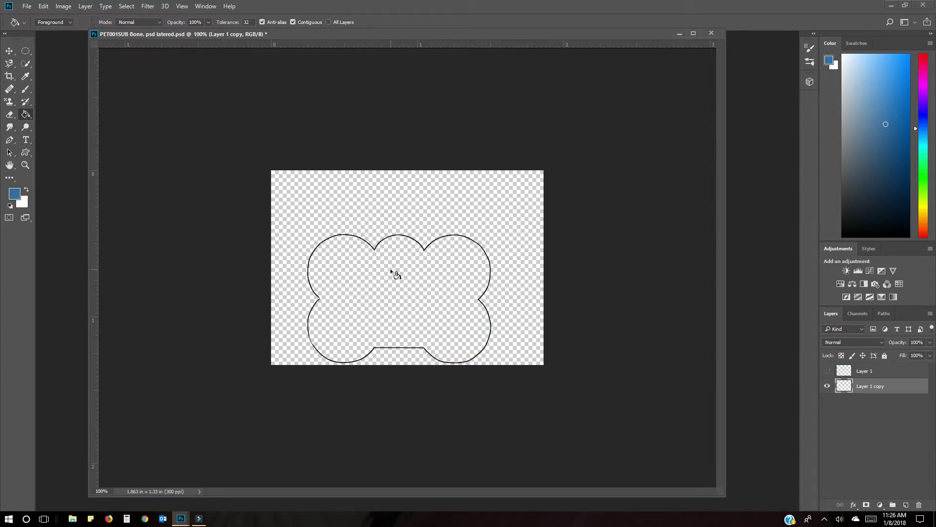
{"action": "left_click", "coordinate": [15, 196]}
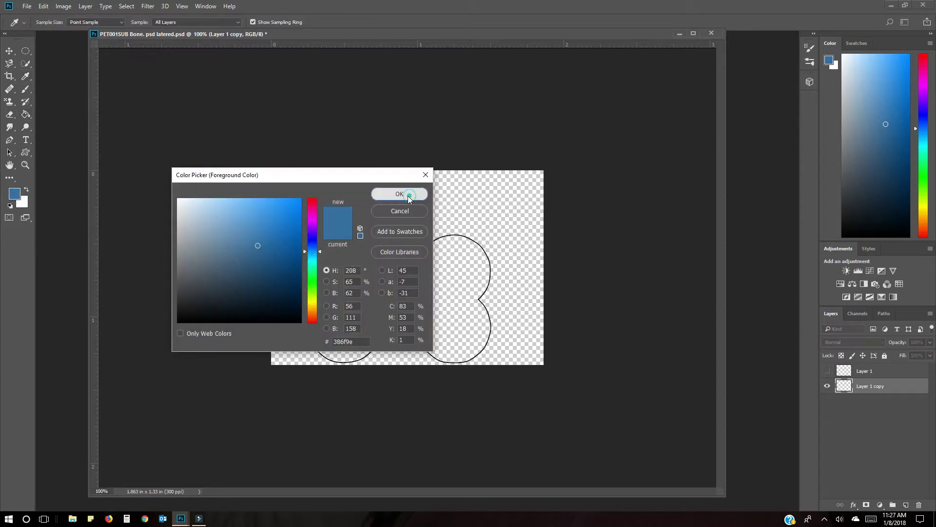
{"action": "left_click", "coordinate": [410, 194]}
{"action": "left_click", "coordinate": [430, 270]}
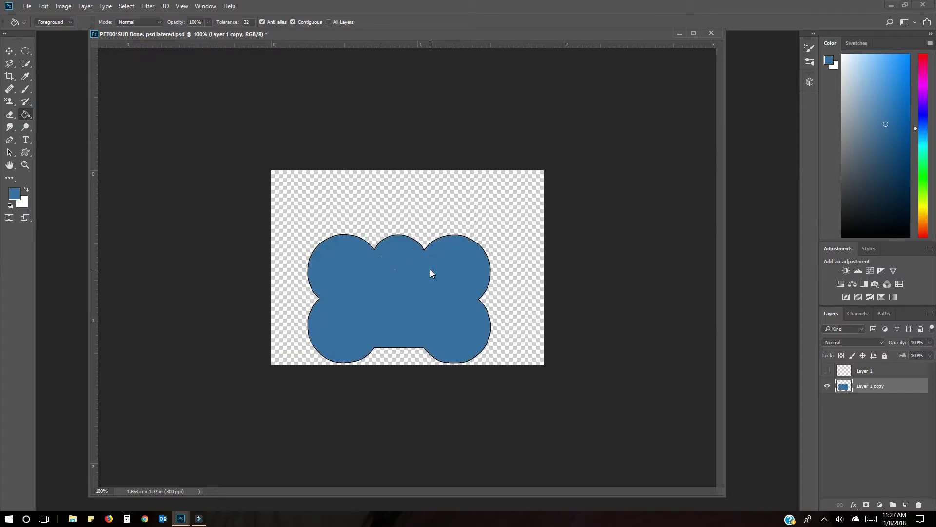
{"action": "left_click", "coordinate": [430, 268]}
- Make Layer 1 visible again and check Layer 1 copy by switching its visibility off and on
{"action": "left_click", "coordinate": [828, 371]}
{"action": "left_click", "coordinate": [828, 371]}
{"action": "left_click", "coordinate": [828, 372]}
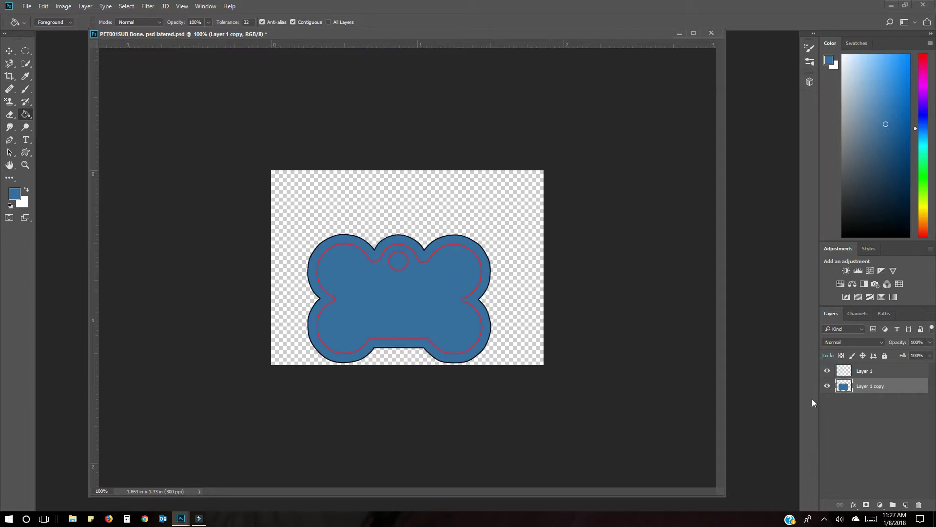
{"action": "left_click", "coordinate": [829, 387]}
{"action": "left_click", "coordinate": [829, 387]}
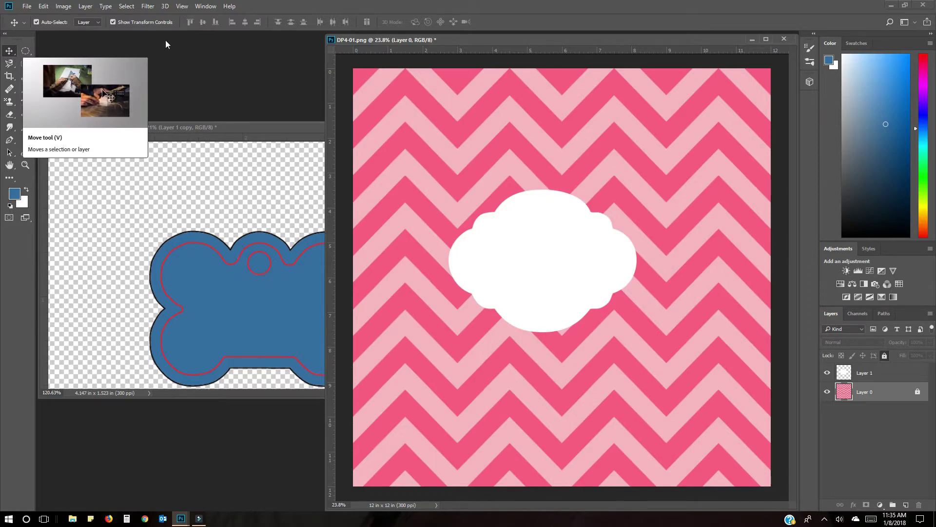
- Try to move the locked chevron background, Layer 0, in DP4-01.png
{"action": "left_click", "coordinate": [479, 168]}
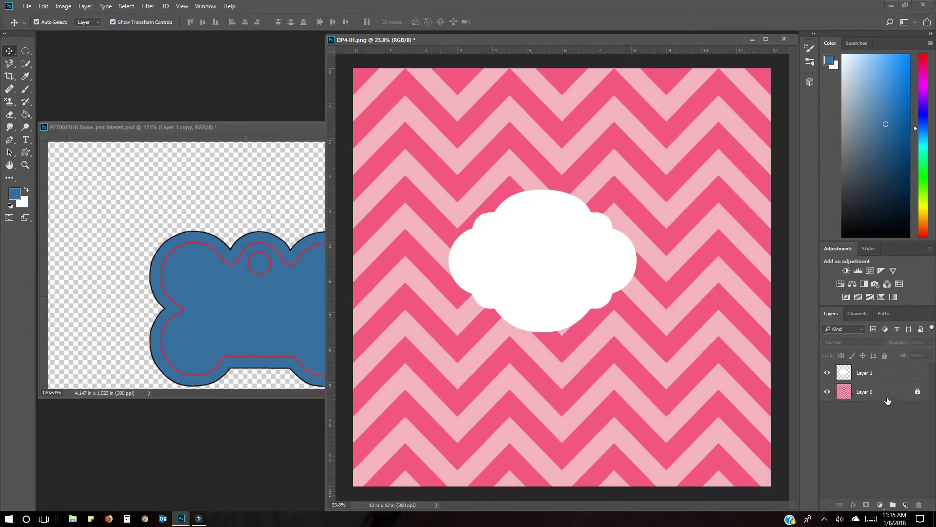
{"action": "left_click", "coordinate": [865, 392]}
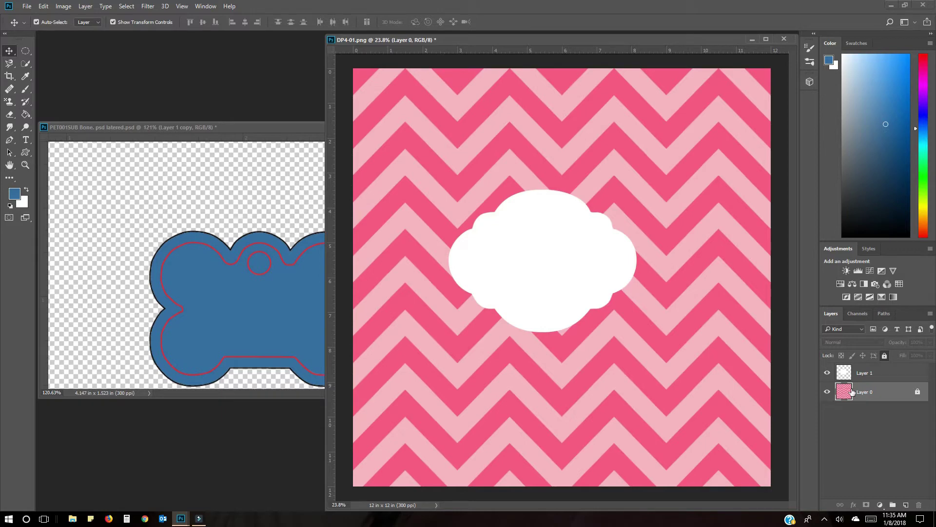
{"action": "left_click", "coordinate": [554, 153]}
{"action": "left_click_drag", "start_coordinate": [446, 178], "coordinate": [408, 122]}
{"action": "left_click_drag", "start_coordinate": [419, 218], "coordinate": [429, 195]}
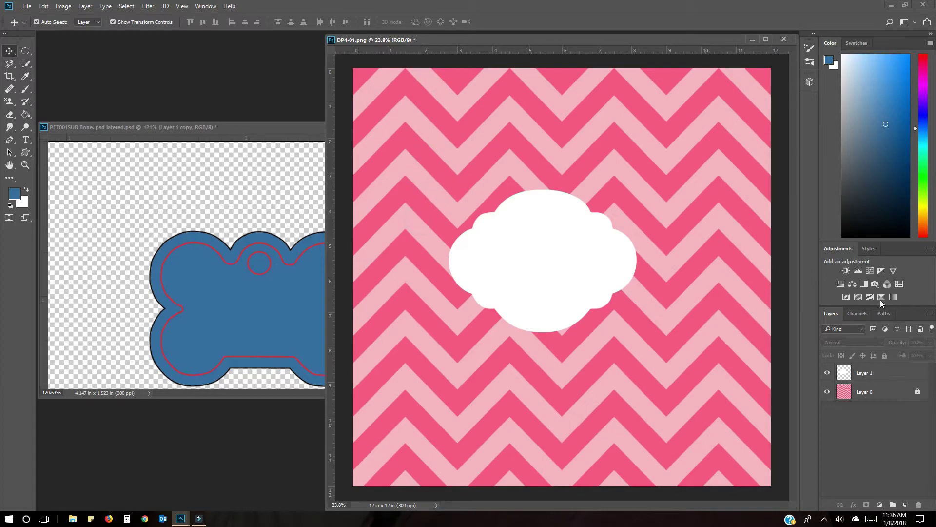
- Unlock Layer 0 in DP4-01.png and copy its chevron pattern into the bone document between the outline and blue fill layers
{"action": "left_click", "coordinate": [918, 394]}
{"action": "left_click_drag", "start_coordinate": [673, 168], "coordinate": [517, 158]}
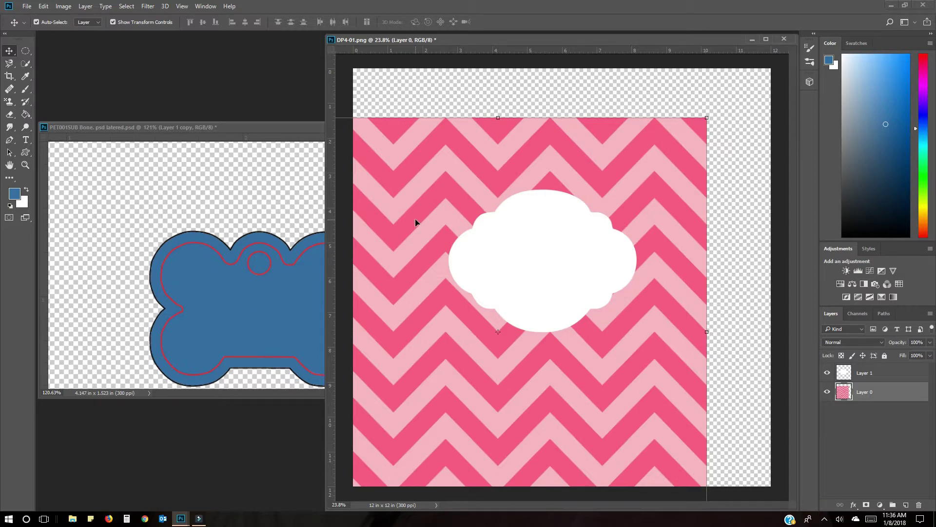
{"action": "left_click_drag", "start_coordinate": [421, 211], "coordinate": [350, 235]}
{"action": "left_click", "coordinate": [285, 238]}
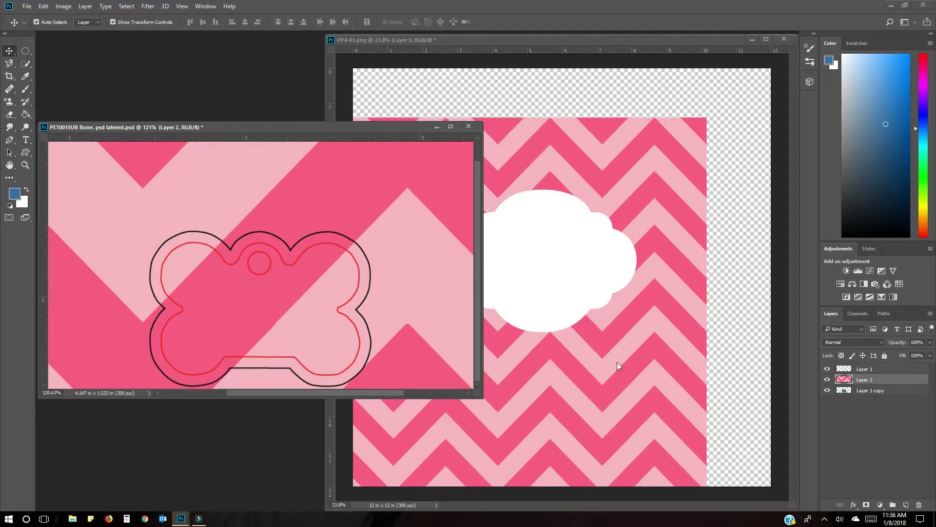
- Scale down the chevron pattern on Layer 2 and position it to cover the whole bone outline
{"action": "left_click_drag", "start_coordinate": [388, 217], "coordinate": [390, 275]}
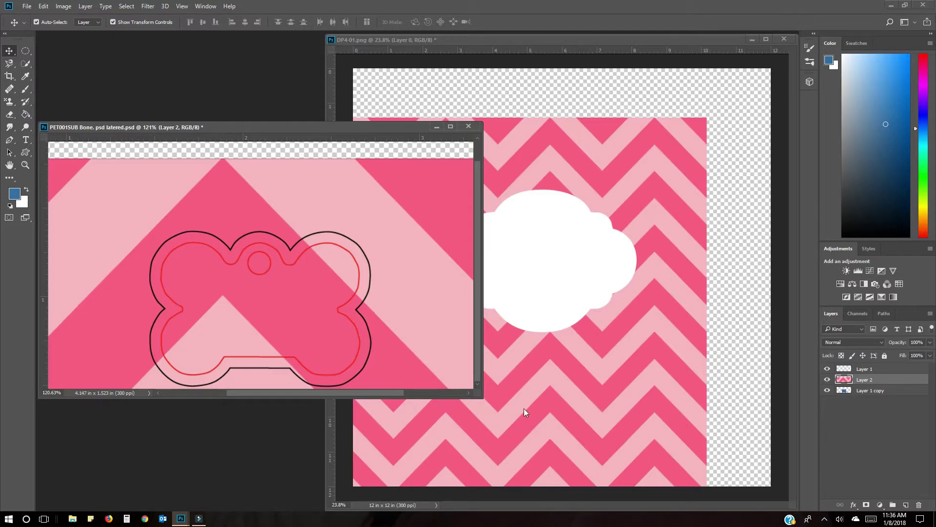
{"action": "mouse_move", "coordinate": [359, 253]}
{"action": "left_mouse_down"}
{"action": "mouse_move", "coordinate": [332, 190]}
{"action": "mouse_move", "coordinate": [418, 184]}
{"action": "mouse_move", "coordinate": [345, 258]}
{"action": "mouse_move", "coordinate": [271, 225]}
{"action": "mouse_move", "coordinate": [313, 294]}
{"action": "mouse_move", "coordinate": [197, 226]}
{"action": "mouse_move", "coordinate": [302, 280]}
{"action": "mouse_move", "coordinate": [328, 191]}
{"action": "mouse_move", "coordinate": [373, 195]}
{"action": "mouse_move", "coordinate": [371, 212]}
{"action": "mouse_move", "coordinate": [324, 199]}
{"action": "mouse_move", "coordinate": [414, 188]}
{"action": "mouse_move", "coordinate": [359, 217]}
{"action": "mouse_move", "coordinate": [404, 228]}
{"action": "left_mouse_up"}
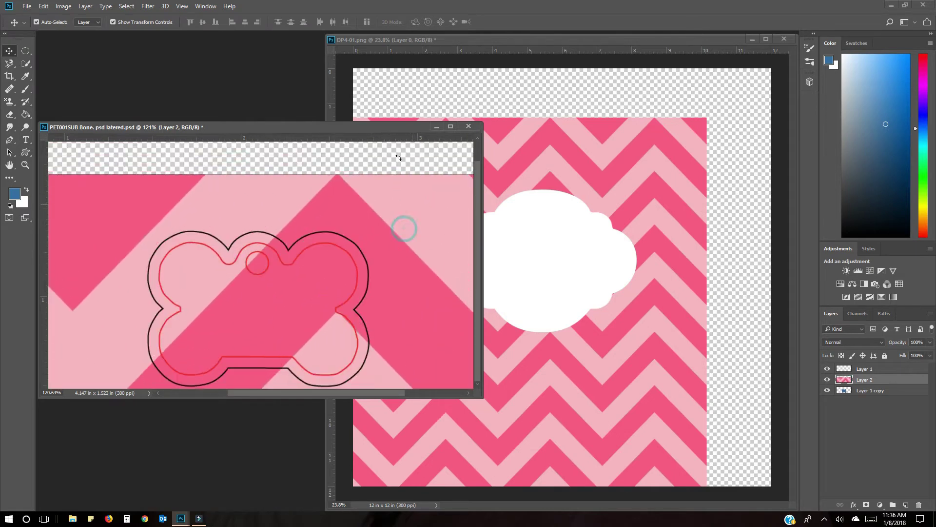
{"action": "left_click", "coordinate": [185, 6]}
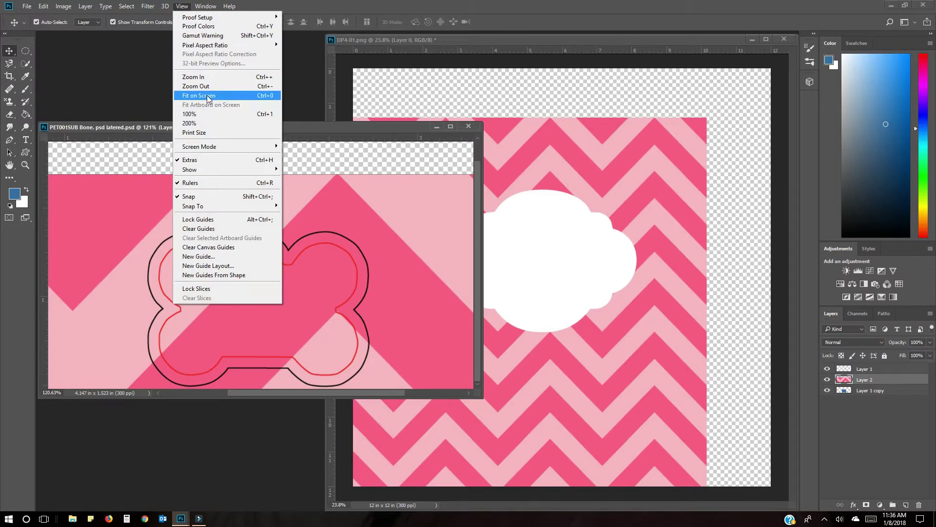
{"action": "left_click", "coordinate": [249, 94]}
{"action": "left_click_drag", "start_coordinate": [247, 316], "coordinate": [273, 269]}
{"action": "left_click", "coordinate": [340, 187]}
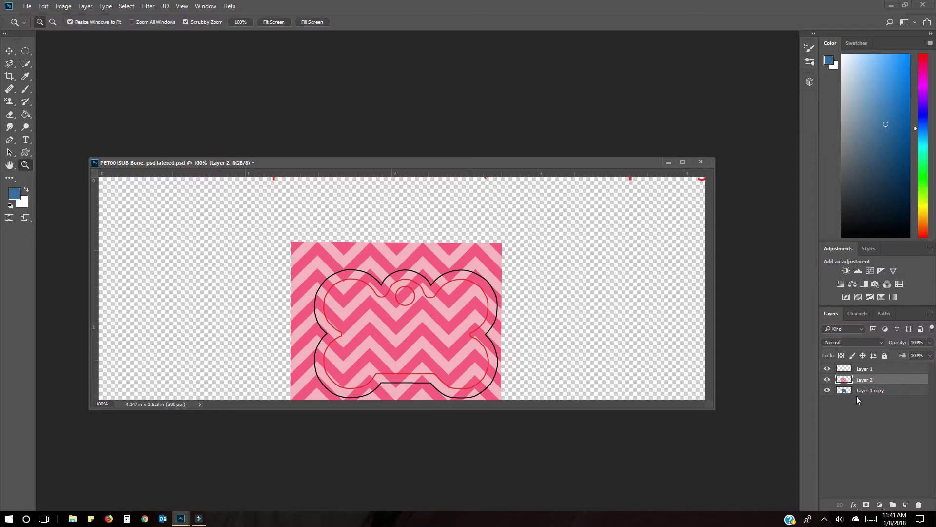
- Check what each of the three layers contains by switching its visibility off and on
{"action": "left_click", "coordinate": [827, 390]}
{"action": "left_click", "coordinate": [827, 390]}
{"action": "left_click", "coordinate": [829, 370]}
{"action": "left_click", "coordinate": [828, 369]}
{"action": "left_click", "coordinate": [828, 380]}
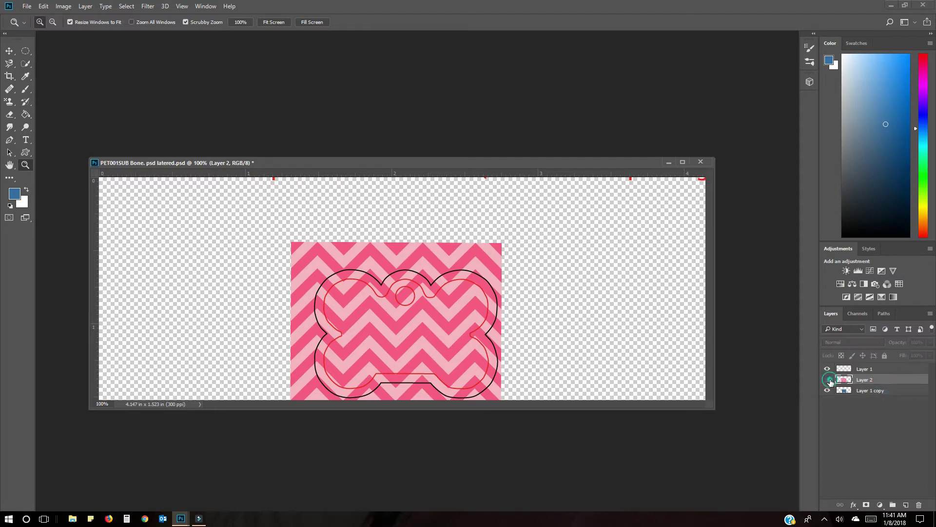
{"action": "left_click", "coordinate": [827, 380]}
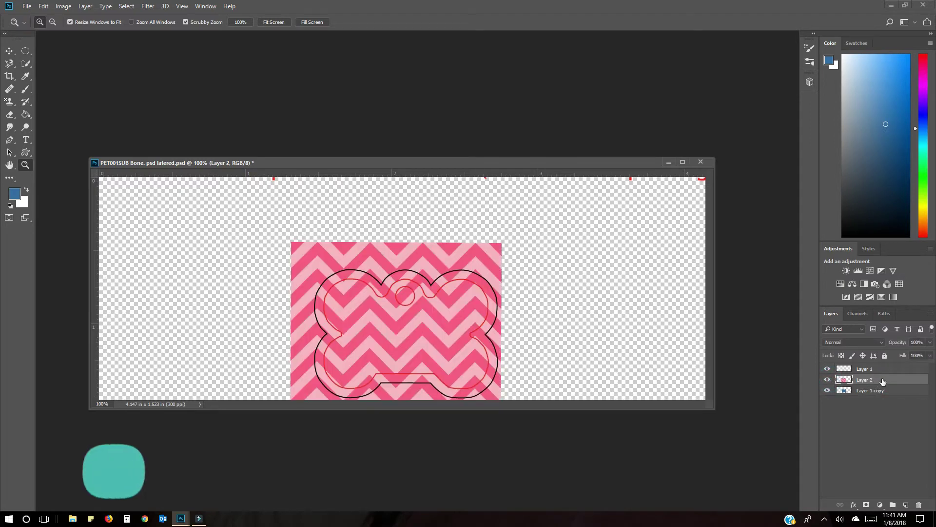
- Create a clipping mask from Layer 2 onto Layer 1 copy and preview the bone with and without the Layer 1 outline
{"action": "right_click", "coordinate": [887, 380]}
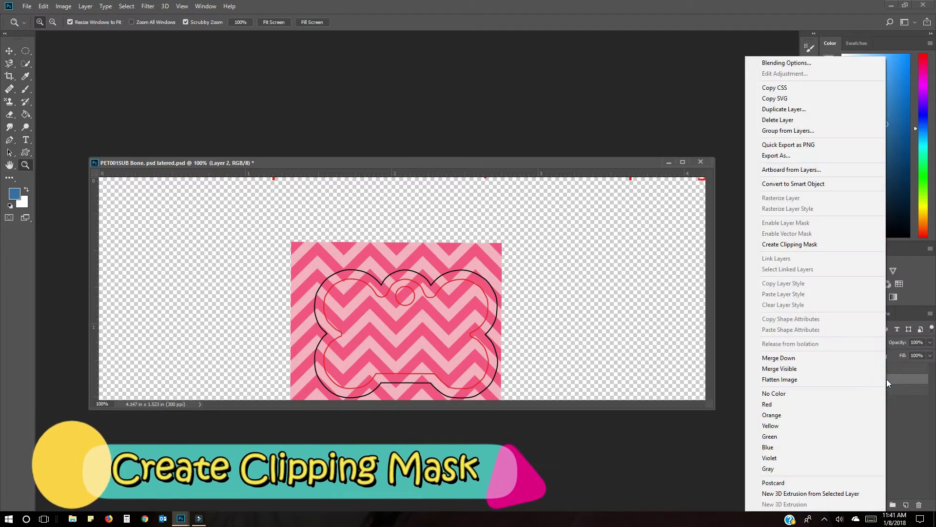
{"action": "left_click", "coordinate": [769, 246]}
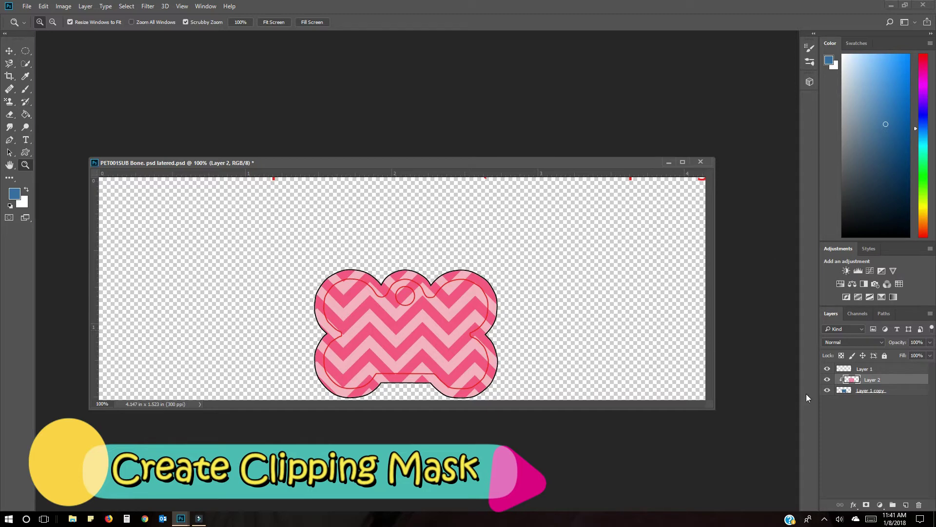
{"action": "left_click", "coordinate": [828, 369]}
{"action": "left_click", "coordinate": [828, 369]}
{"action": "left_click", "coordinate": [828, 369]}
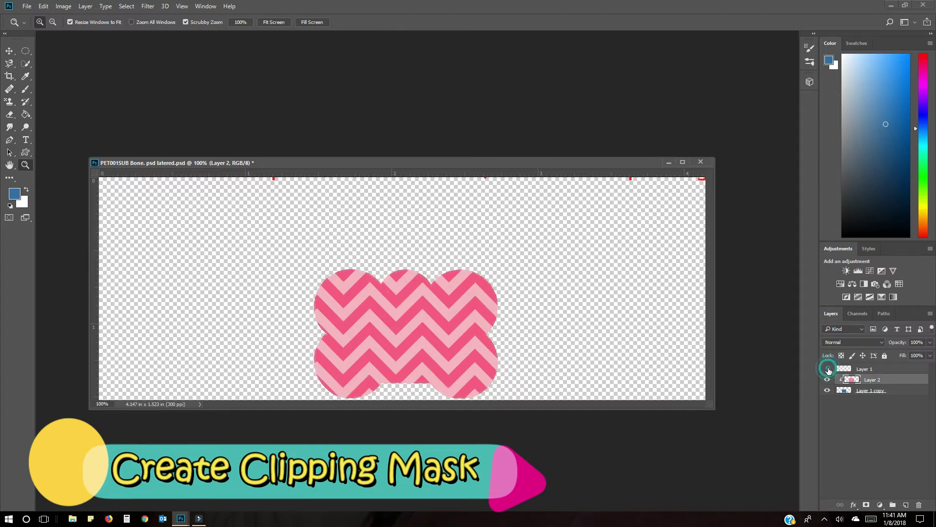
{"action": "left_click", "coordinate": [828, 369]}
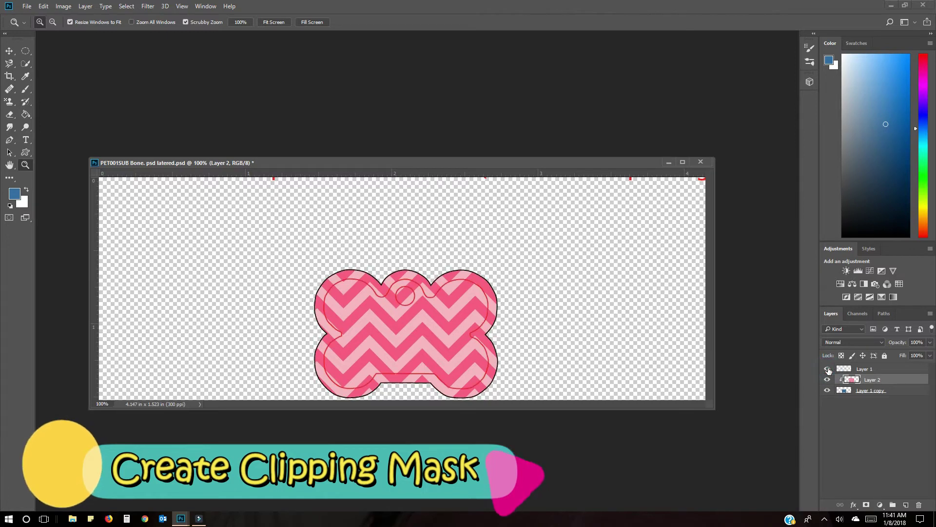
{"action": "left_click", "coordinate": [827, 369]}
{"action": "left_click", "coordinate": [827, 369]}
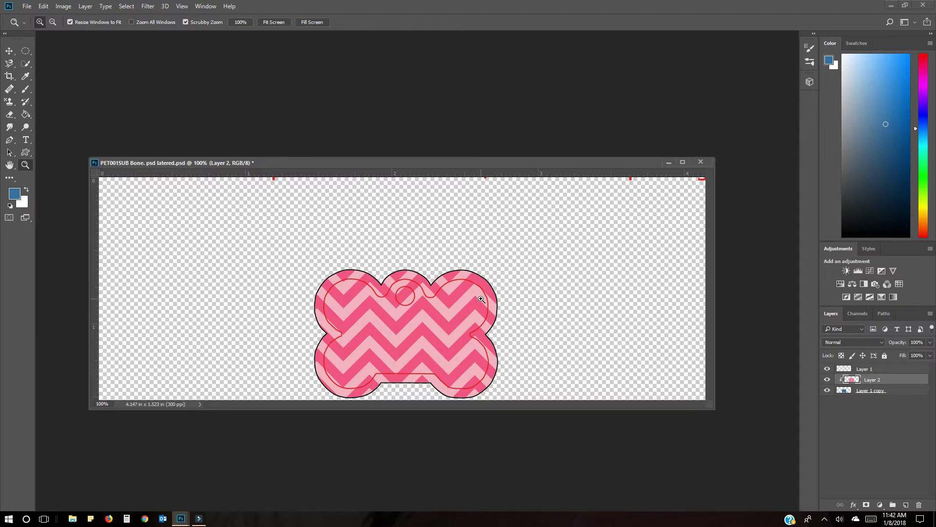
- Release the clipping mask on Layer 2 and undo the accidental duplication of that layer
{"action": "key", "text": "ctrl+alt+g"}
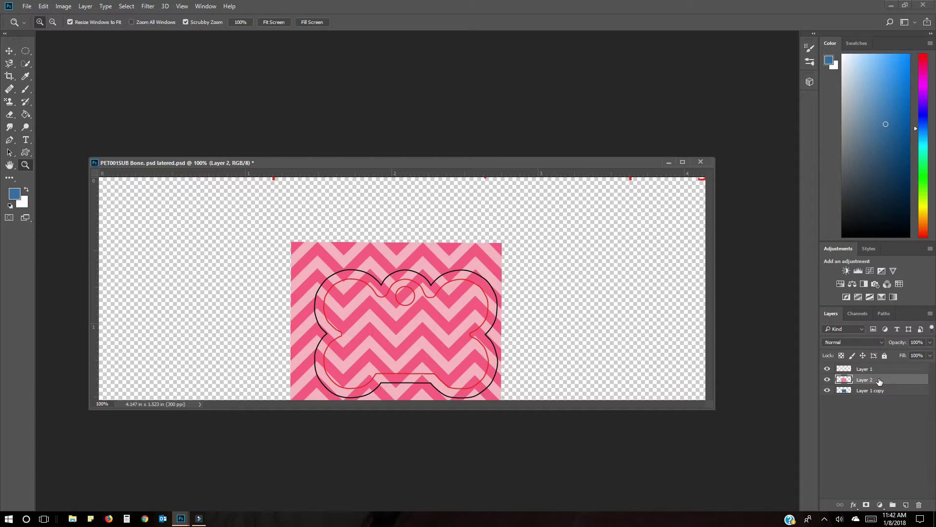
{"action": "left_click_drag", "start_coordinate": [880, 381], "coordinate": [880, 385]}
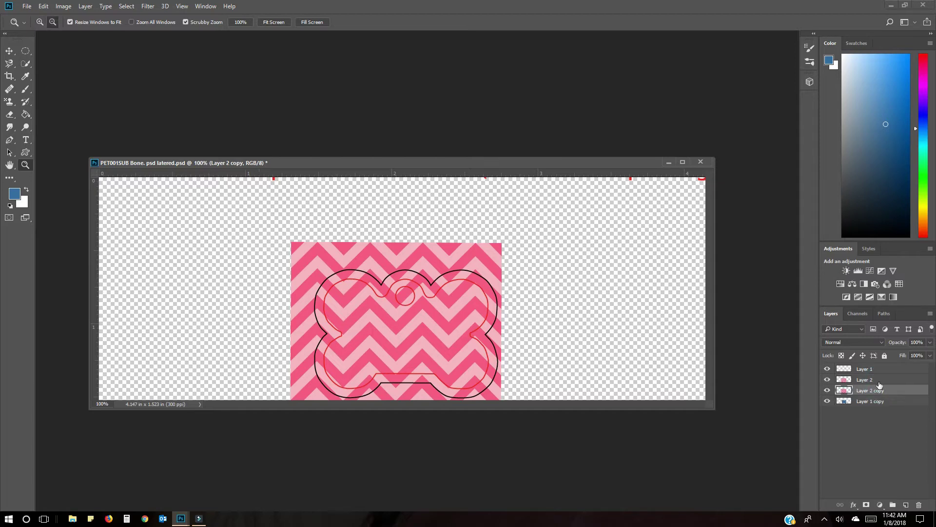
{"action": "key", "text": "ctrl+z"}
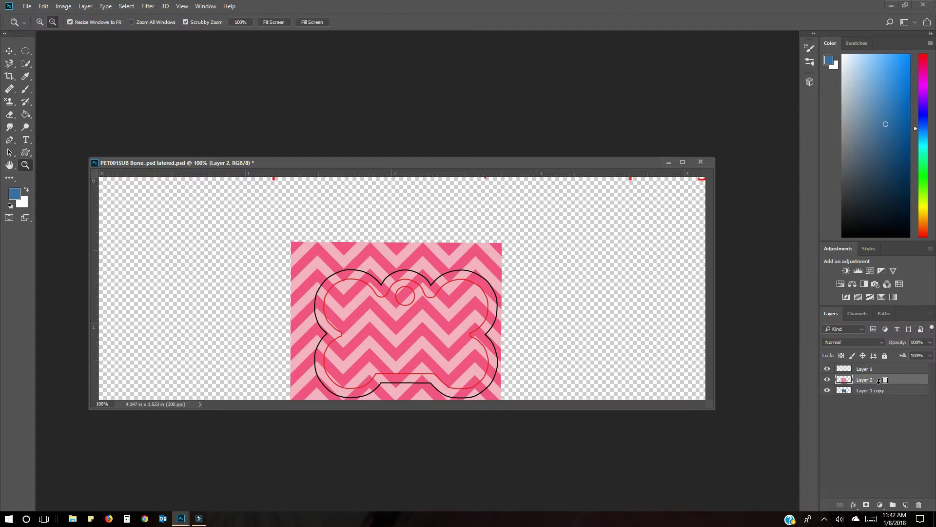
- Clip Layer 2 to Layer 1 copy at the boundary between the two layers, and release the clipping again
{"action": "key", "text": "alt"}
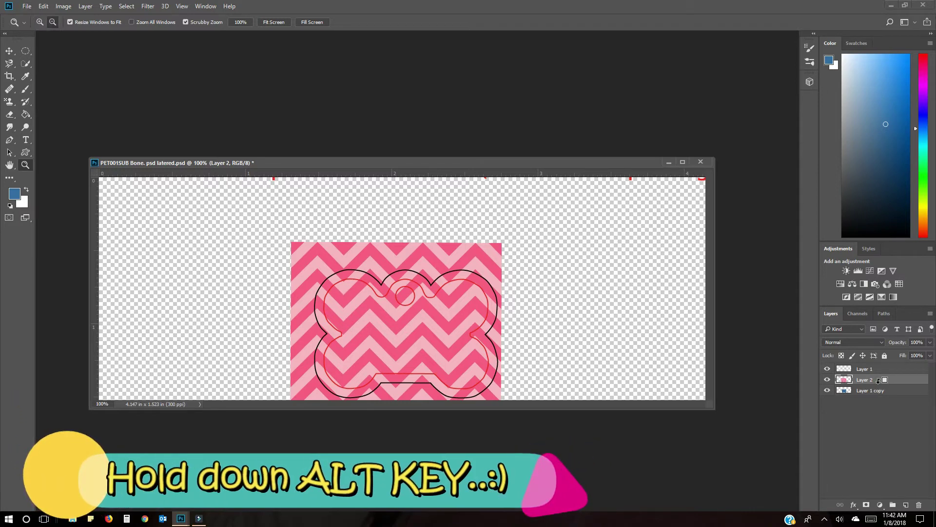
{"action": "left_click", "coordinate": [879, 381], "text": "alt"}
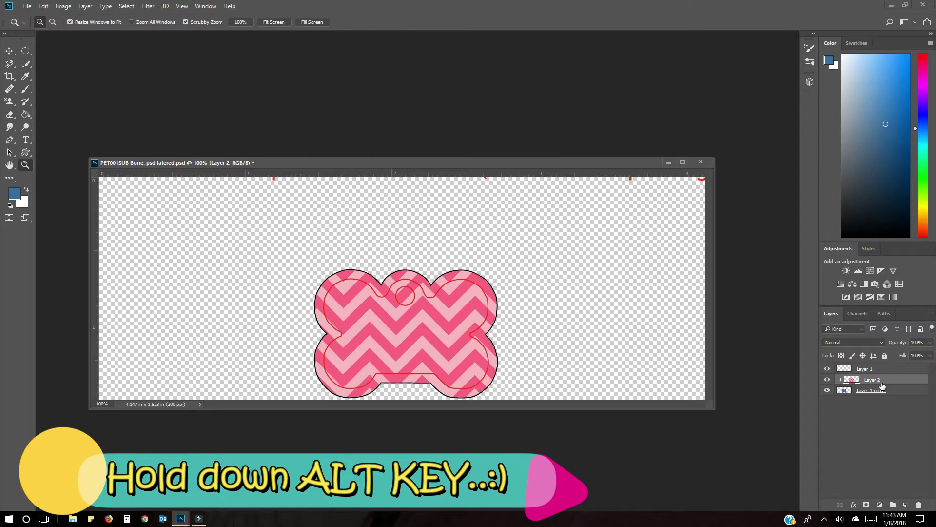
{"action": "left_click", "coordinate": [883, 385], "text": "alt"}
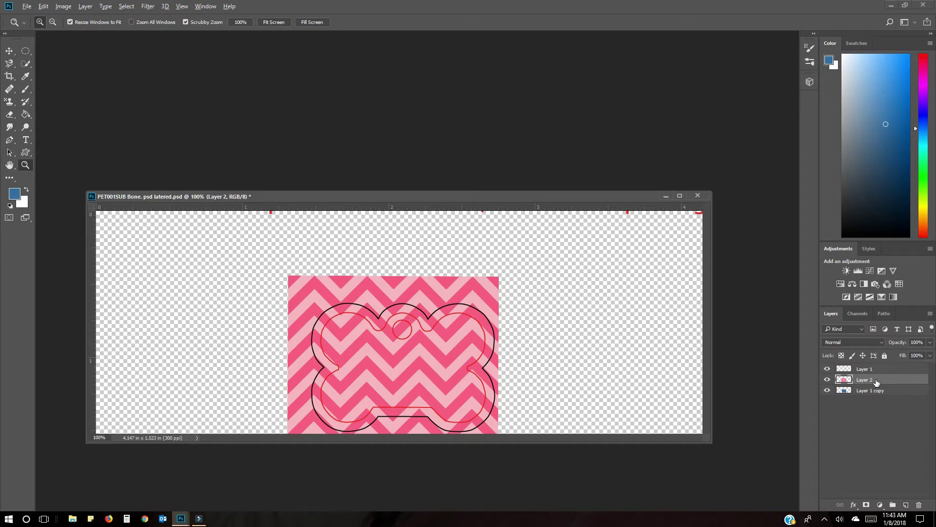
- Clip the chevron pattern on Layer 2 to the bone shape on Layer 1 copy
{"action": "key", "text": "alt"}
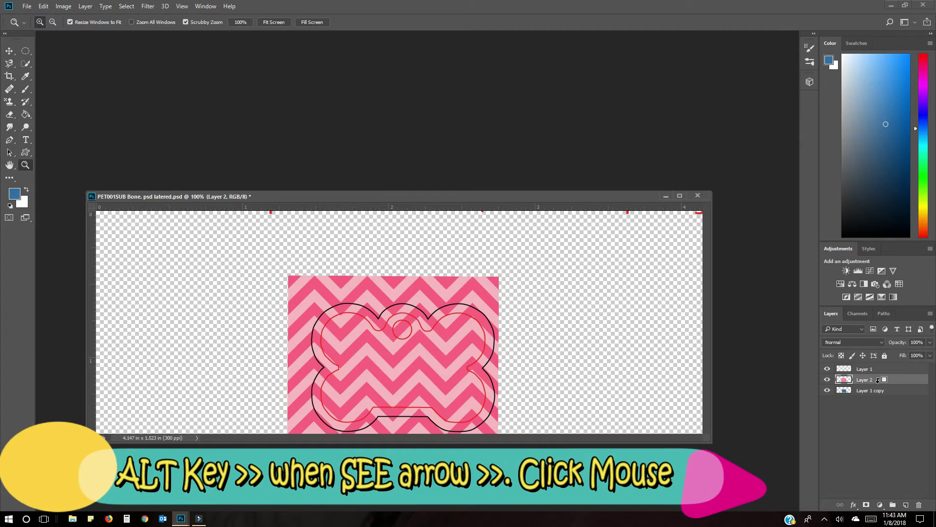
{"action": "key", "text": "alt"}
{"action": "left_click", "coordinate": [878, 380], "text": "alt"}
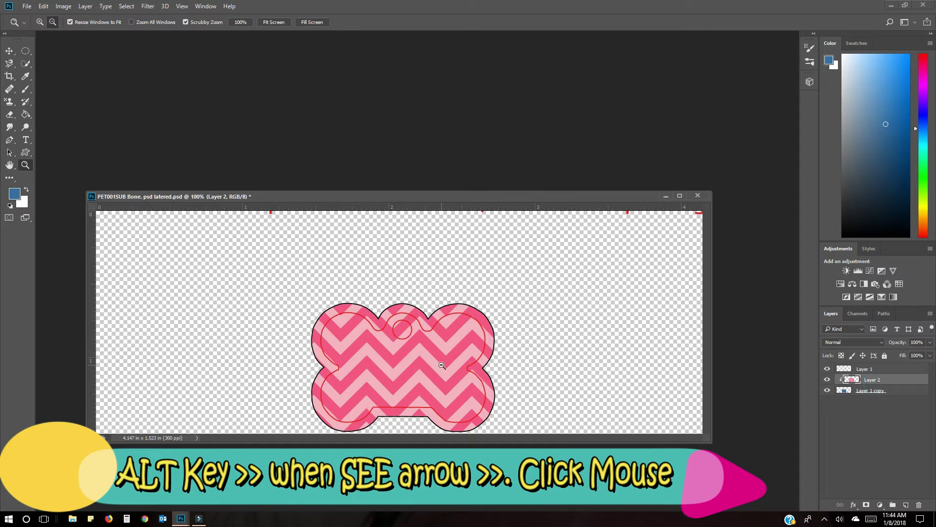
- Reposition the bone document's window and bring the DP4-01.png document to the front
{"action": "left_click_drag", "start_coordinate": [479, 442], "coordinate": [479, 450]}
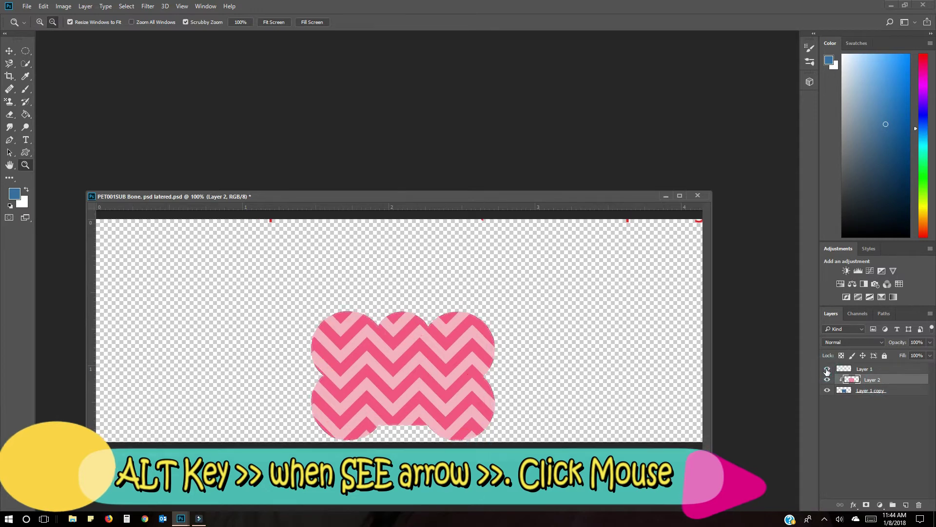
{"action": "left_click_drag", "start_coordinate": [494, 195], "coordinate": [469, 120]}
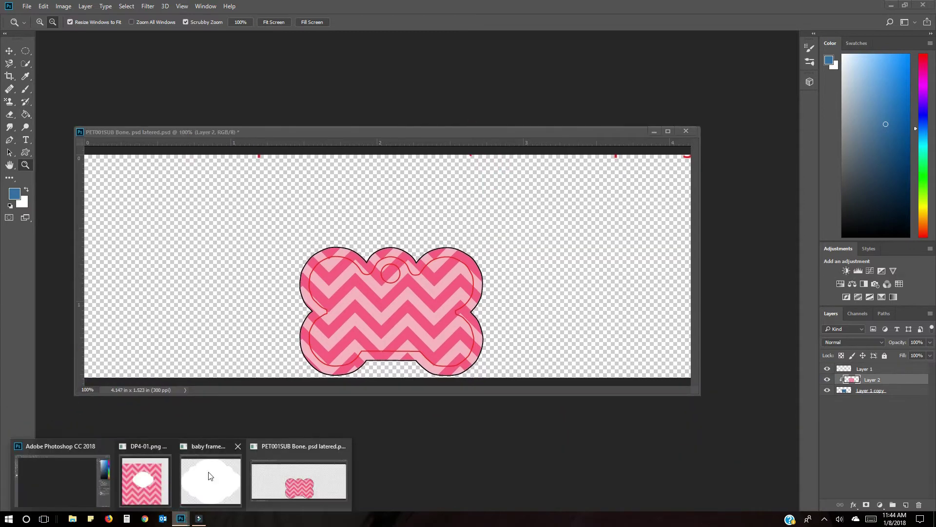
{"action": "left_click", "coordinate": [158, 468]}
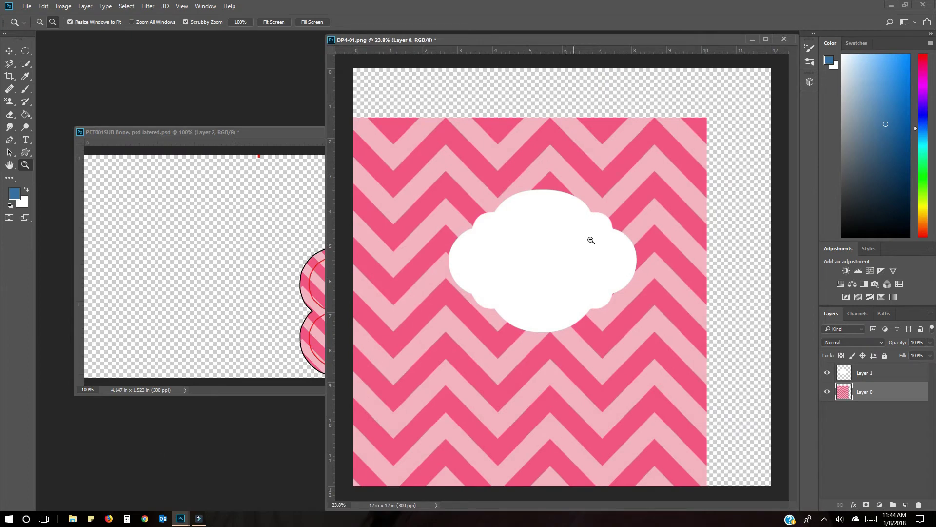
- Copy the white cloud label from DP4-01.png into the bone document, shrink it to fit the bone and centre it over the chevrons
{"action": "left_click", "coordinate": [9, 50]}
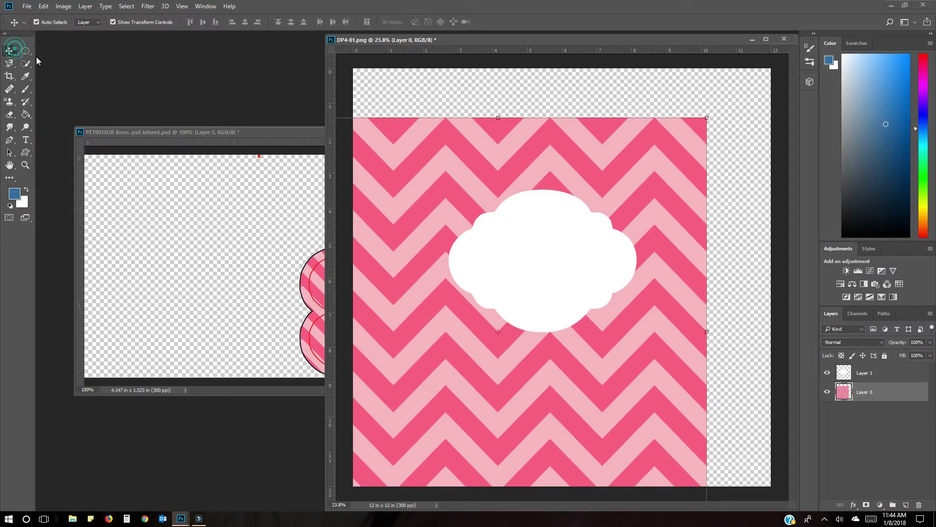
{"action": "left_click_drag", "start_coordinate": [489, 284], "coordinate": [291, 273]}
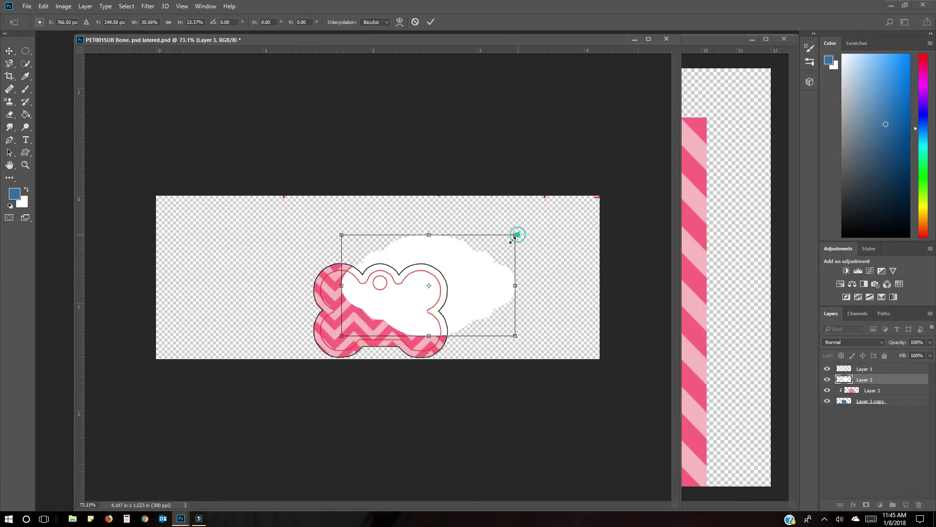
{"action": "left_click_drag", "start_coordinate": [515, 236], "coordinate": [441, 275]}
{"action": "left_click_drag", "start_coordinate": [384, 311], "coordinate": [391, 306]}
{"action": "left_click", "coordinate": [431, 21]}
- Show the bone document at 100%, minimize DP4-01.png and enlarge the bone document's window to reveal the canvas edges
{"action": "double_click", "coordinate": [24, 165]}
{"action": "left_click", "coordinate": [749, 177]}
{"action": "left_click", "coordinate": [752, 38]}
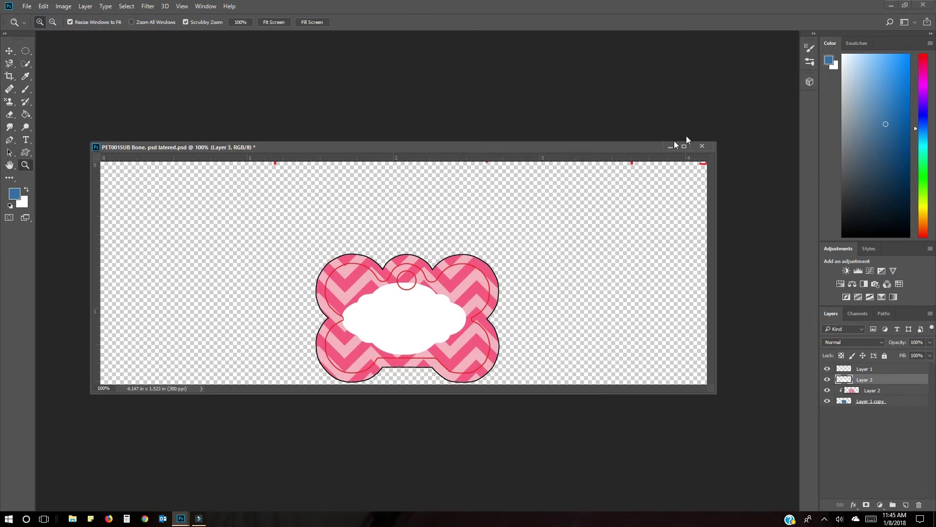
{"action": "left_click_drag", "start_coordinate": [652, 393], "coordinate": [653, 427]}
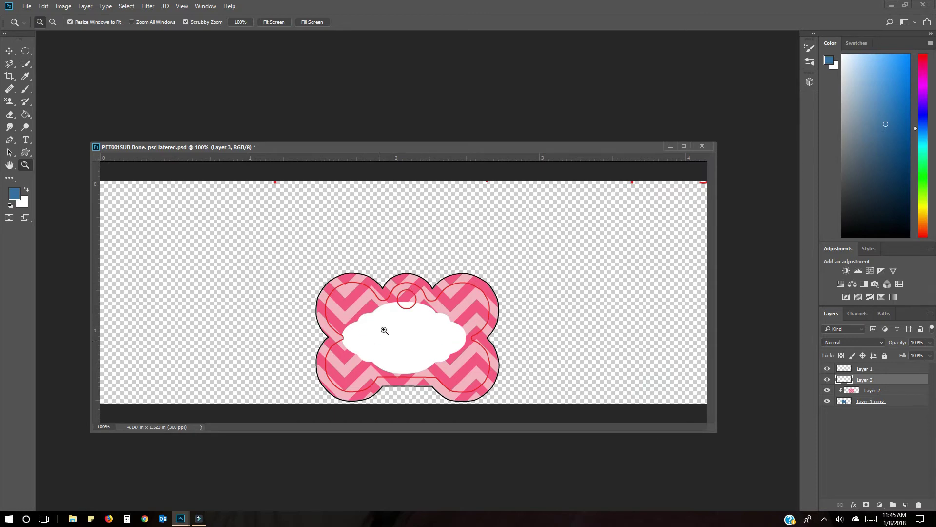
- Shrink the white cloud label to about 95% and reshape it to about 105% width and 87% height, placing it below the hole
{"action": "left_click", "coordinate": [9, 50]}
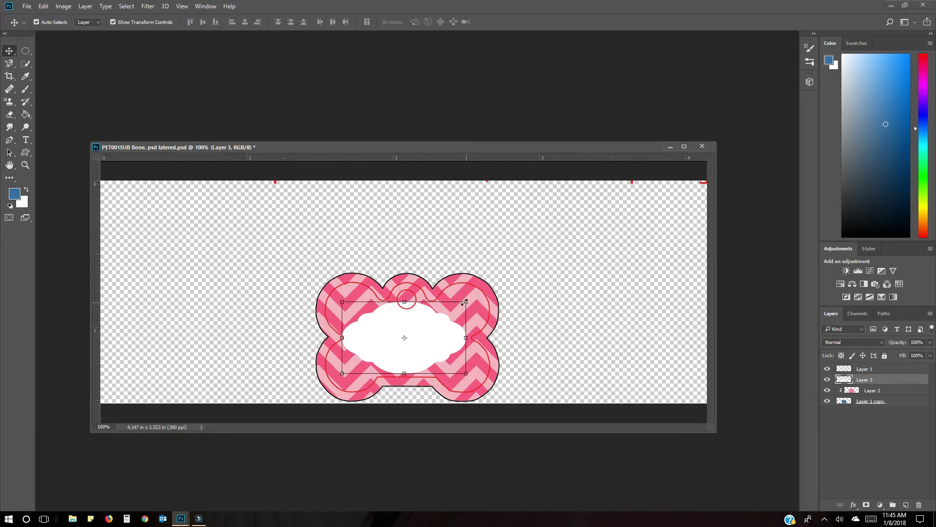
{"action": "left_click_drag", "start_coordinate": [464, 302], "coordinate": [459, 305]}
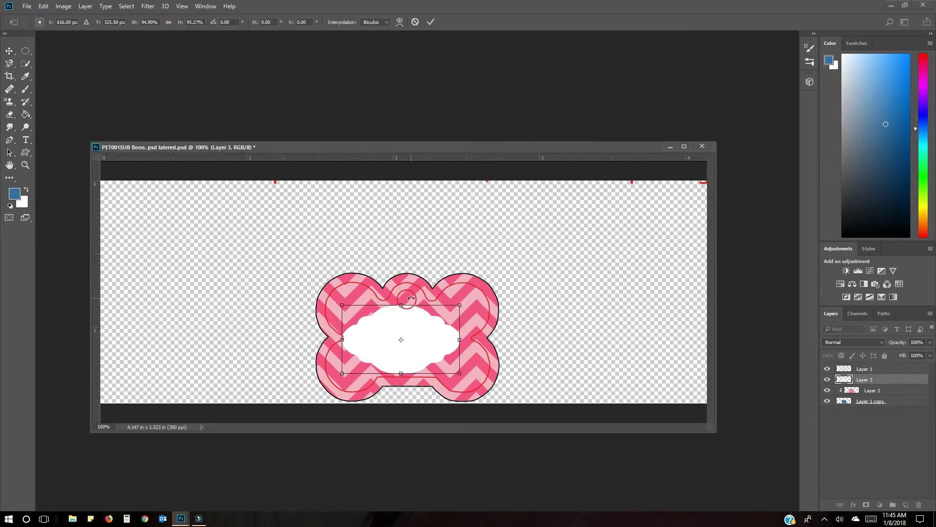
{"action": "key", "text": "Return"}
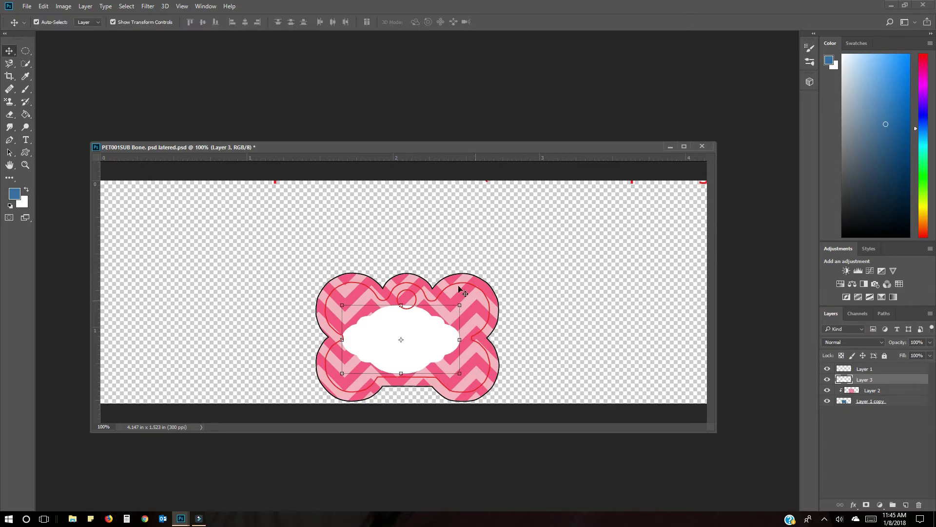
{"action": "left_click_drag", "start_coordinate": [454, 311], "coordinate": [431, 339]}
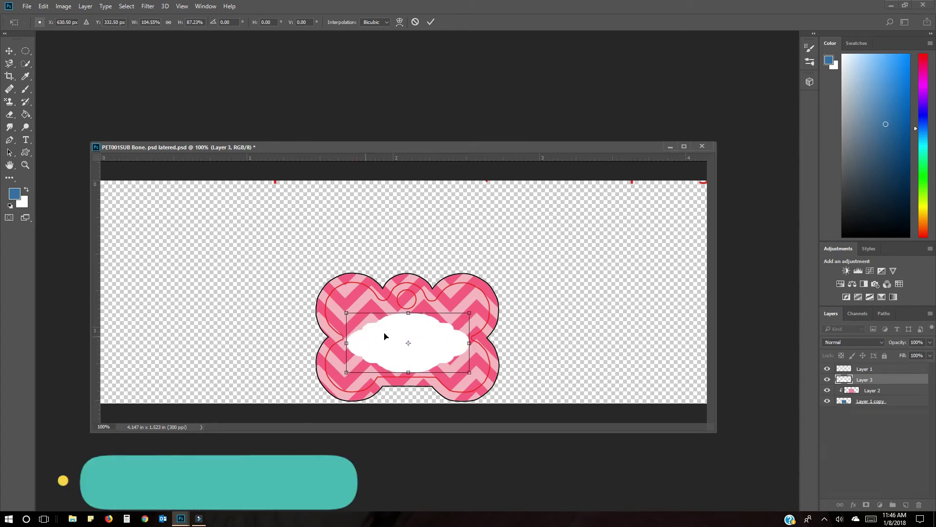
{"action": "left_click_drag", "start_coordinate": [405, 327], "coordinate": [405, 328]}
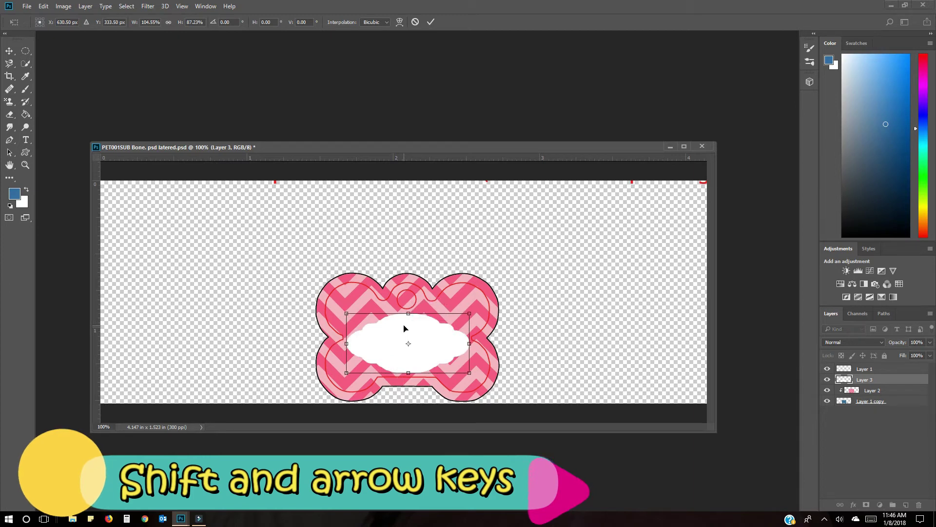
- Nudge the cloud label horizontally and vertically in 10-pixel and 1-pixel increments to centre it on the bone, and apply the transform
{"action": "key", "text": "shift+Left"}
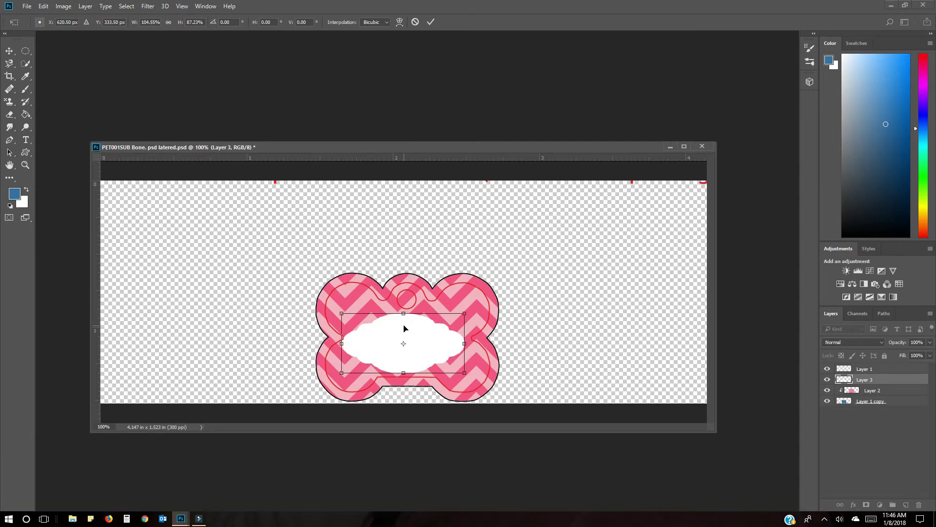
{"action": "key", "text": "shift+Right"}
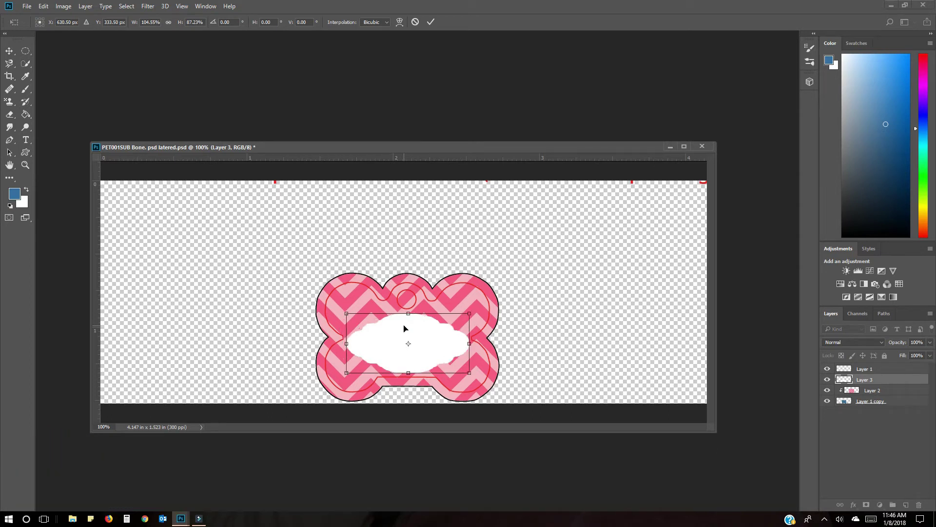
{"action": "key", "text": "shift+Left"}
{"action": "key", "text": "shift+Right"}
{"action": "key", "text": "shift+Right"}
{"action": "key", "text": "shift+Left"}
{"action": "key", "text": "shift+Left"}
{"action": "key", "text": "Right"}
{"action": "key", "text": "Right"}
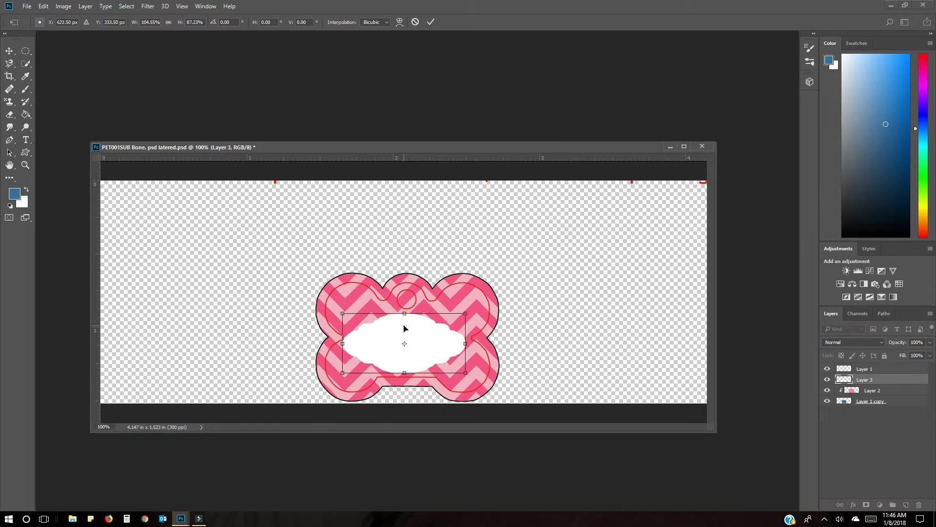
{"action": "key", "text": "shift+Up"}
{"action": "key", "text": "shift+Up"}
{"action": "key", "text": "Down"}
{"action": "key", "text": "Down"}
{"action": "key", "text": "Down"}
{"action": "key", "text": "Down"}
{"action": "key", "text": "Down"}
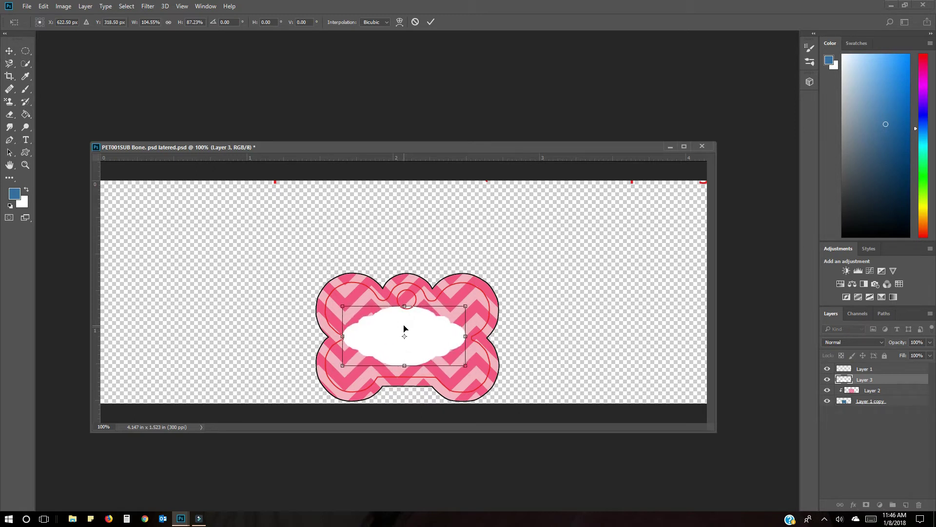
{"action": "key", "text": "shift+Down"}
{"action": "key", "text": "shift+Down"}
{"action": "key", "text": "Right"}
{"action": "key", "text": "Right"}
{"action": "key", "text": "Right"}
{"action": "key", "text": "Up"}
{"action": "key", "text": "Up"}
{"action": "key", "text": "Right"}
{"action": "key", "text": "Right"}
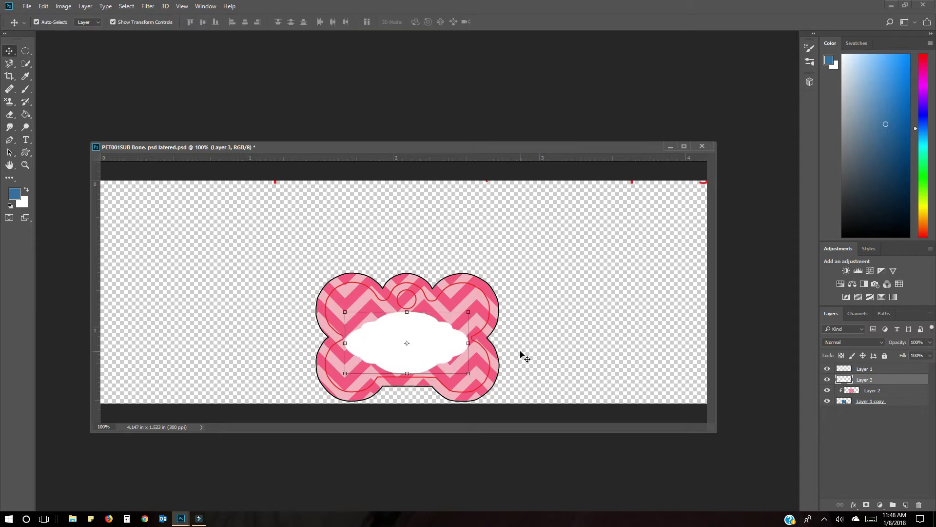
- Sample the chevron's light pink, adjust the foreground colour to #edbfc8 and fill the cloud label on Layer 3 with it
{"action": "left_click", "coordinate": [426, 348]}
{"action": "left_click", "coordinate": [16, 195]}
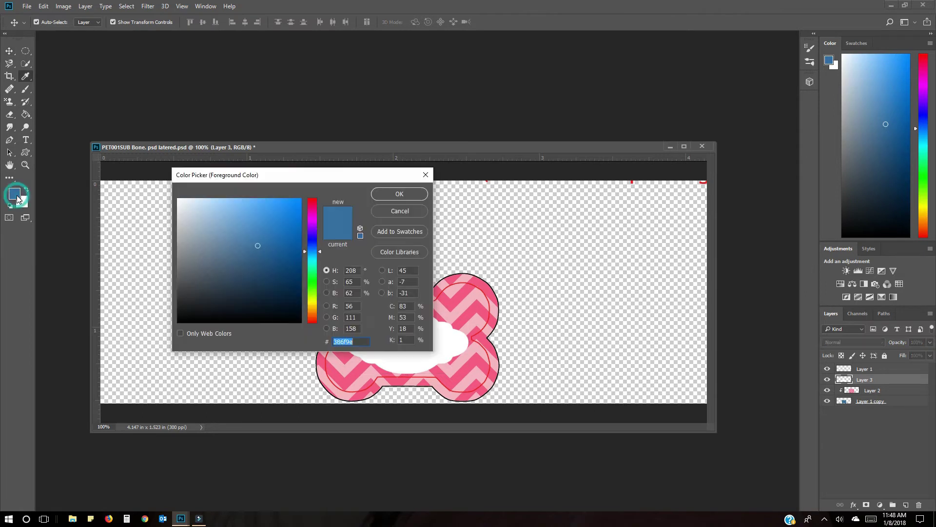
{"action": "left_click", "coordinate": [475, 322]}
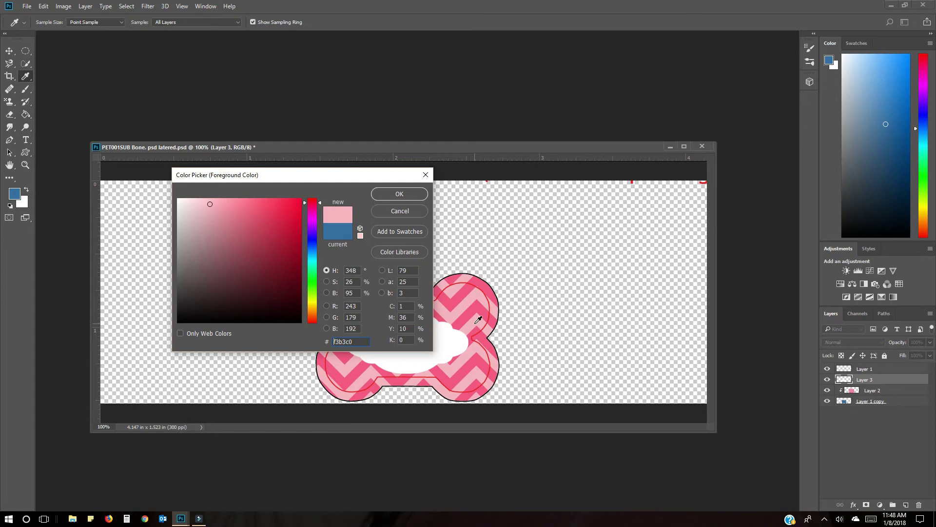
{"action": "mouse_move", "coordinate": [211, 204]}
{"action": "left_mouse_down"}
{"action": "mouse_move", "coordinate": [191, 211]}
{"action": "mouse_move", "coordinate": [204, 220]}
{"action": "mouse_move", "coordinate": [201, 207]}
{"action": "left_mouse_up"}
{"action": "left_click", "coordinate": [400, 194]}
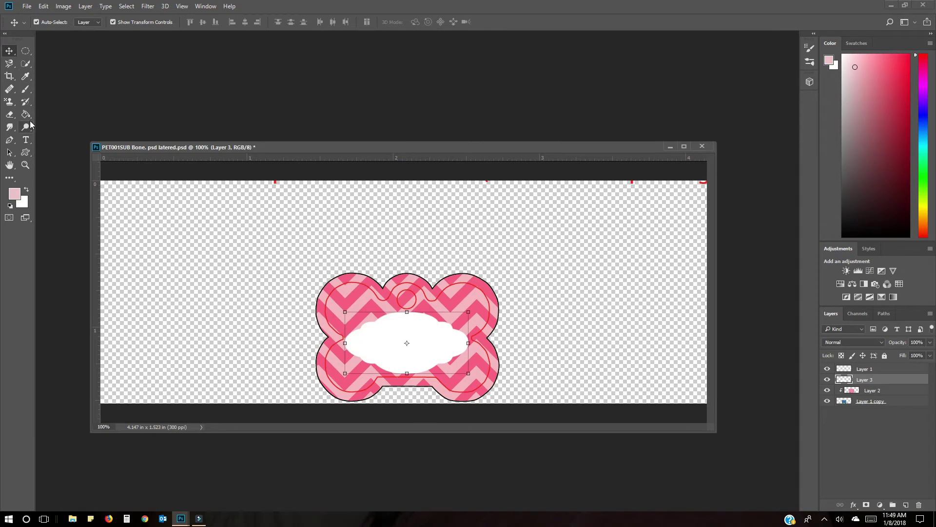
{"action": "left_click", "coordinate": [27, 115]}
{"action": "left_click", "coordinate": [381, 347]}
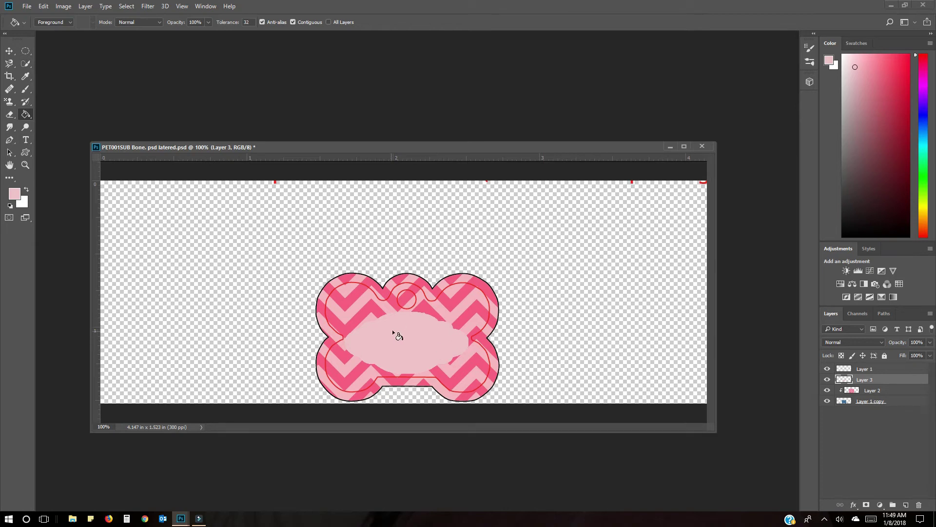
- Outline the cloud label on Layer 3 with two Stroke effects and make the upper 4 px outside stroke near-black
{"action": "double_click", "coordinate": [887, 383]}
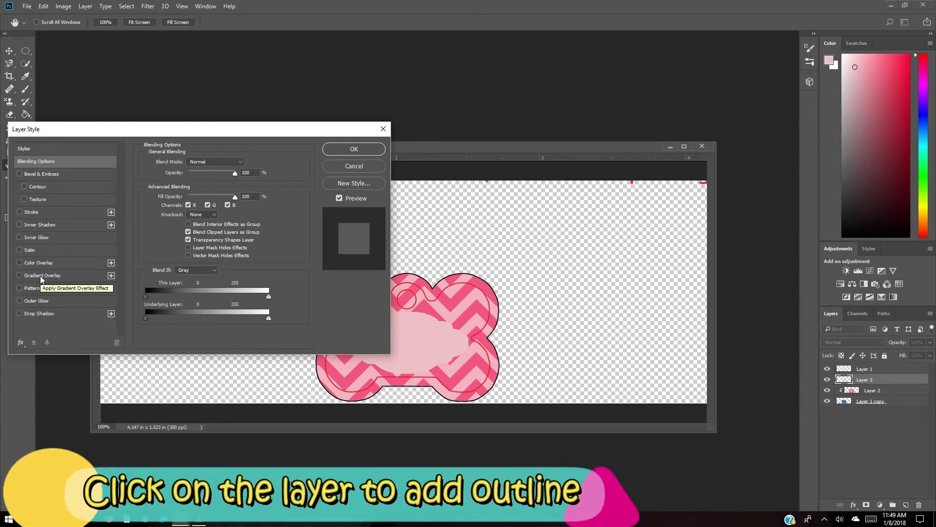
{"action": "left_click", "coordinate": [19, 212]}
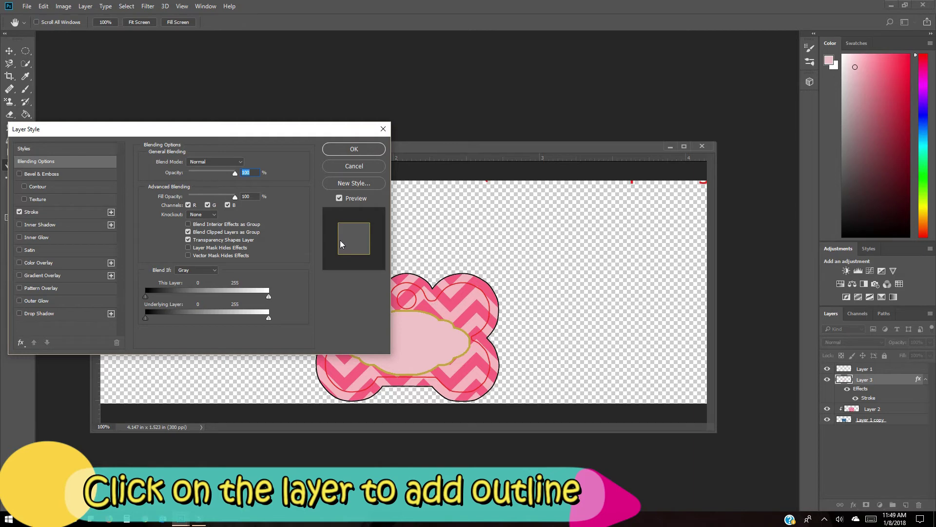
{"action": "left_click", "coordinate": [111, 213]}
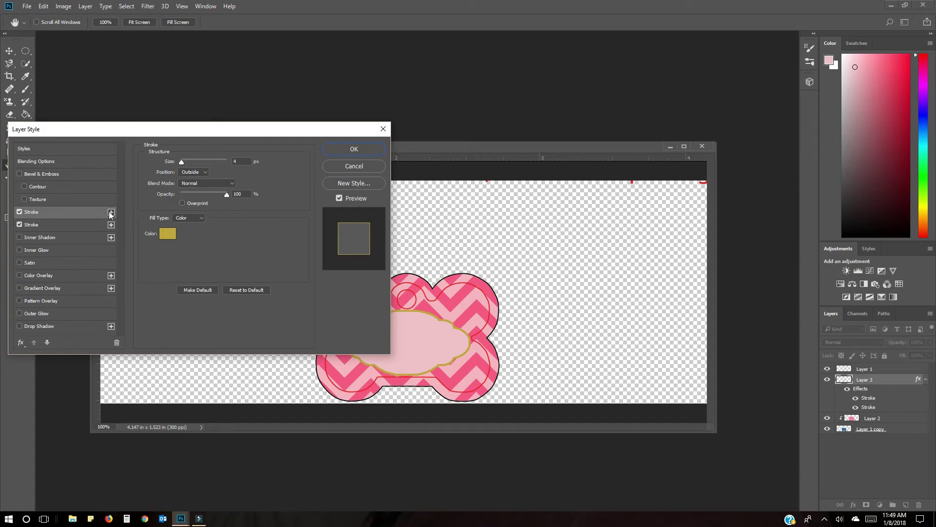
{"action": "left_click", "coordinate": [169, 235]}
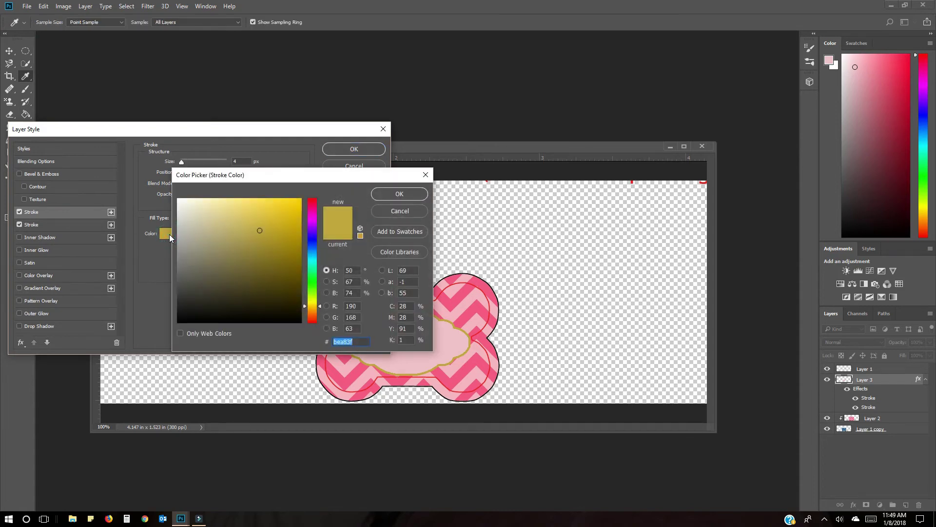
{"action": "left_click", "coordinate": [296, 318]}
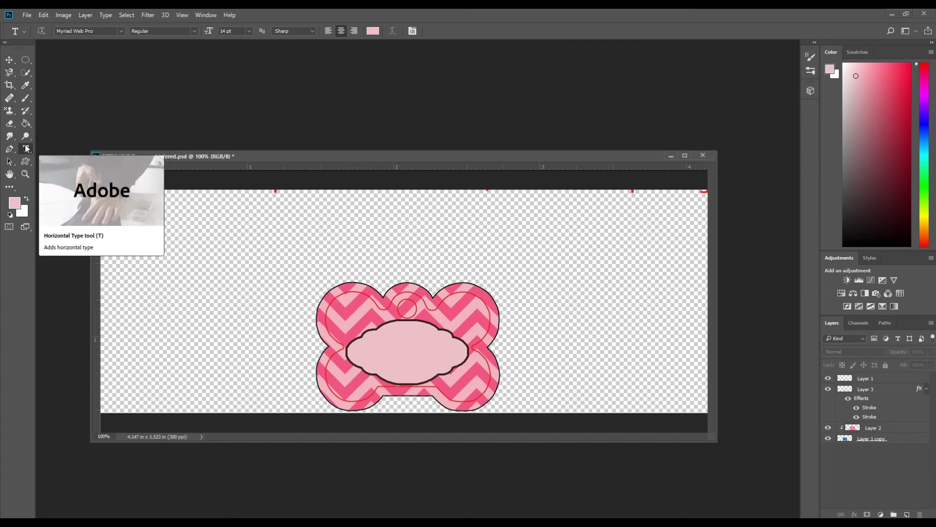
- Add the horizontal text "Belle" over the pale pink cloud label
{"action": "right_click", "coordinate": [27, 150]}
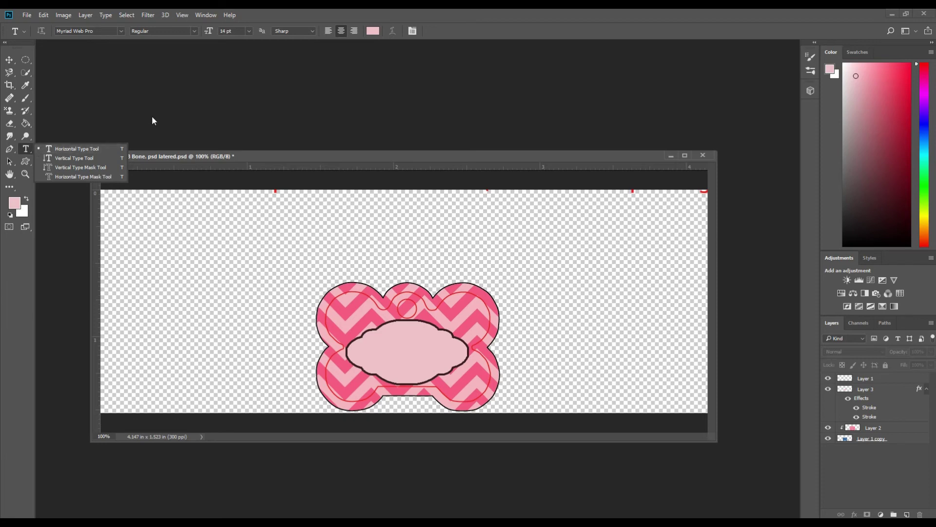
{"action": "left_click", "coordinate": [81, 151]}
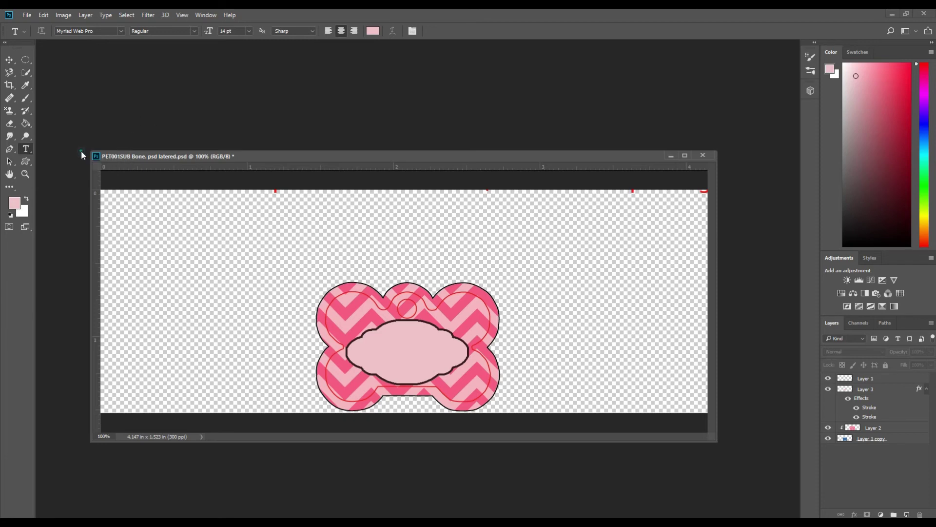
{"action": "left_click", "coordinate": [380, 348]}
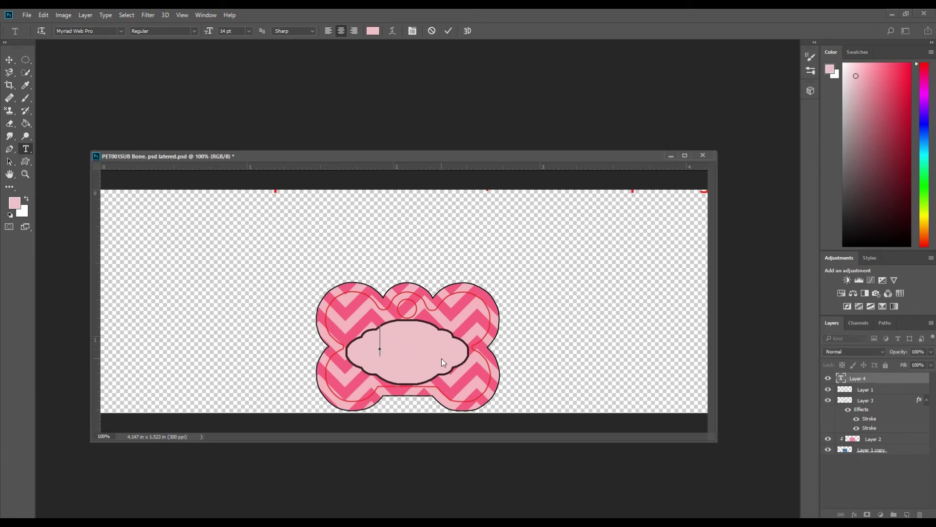
{"action": "type", "text": "Bella"}
- Recolour the Belle text to a dark maroon based on the chevron's pink and centre the text inside the cloud label
{"action": "left_click_drag", "start_coordinate": [352, 338], "coordinate": [428, 341]}
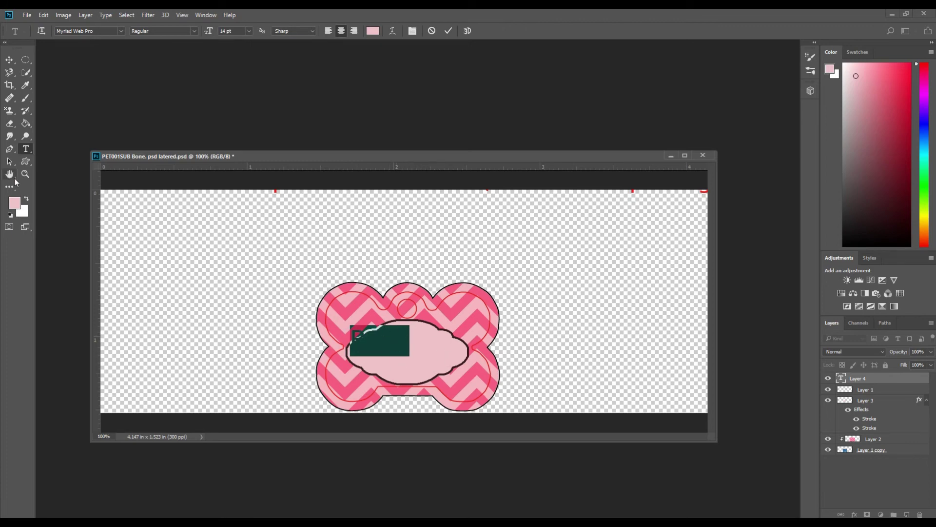
{"action": "left_click", "coordinate": [16, 203]}
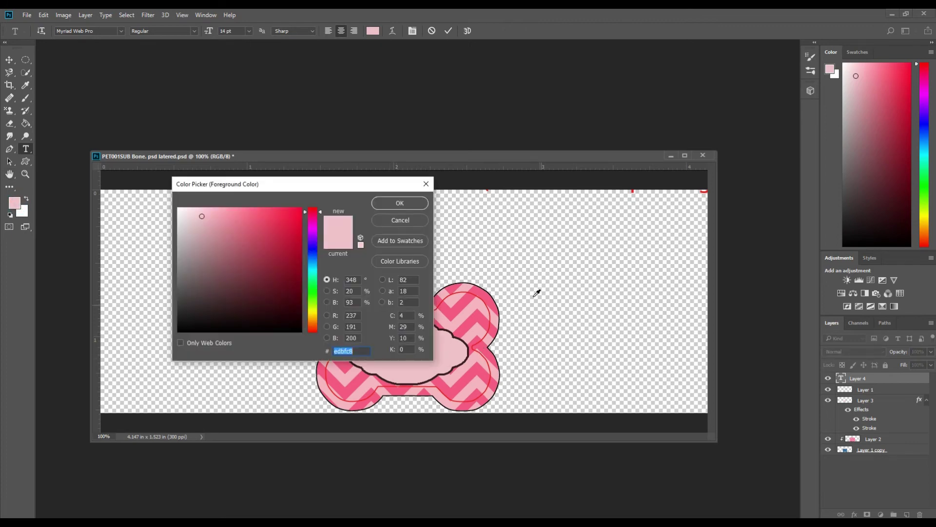
{"action": "left_click", "coordinate": [468, 324]}
{"action": "left_click_drag", "start_coordinate": [264, 268], "coordinate": [279, 291]}
{"action": "left_click", "coordinate": [402, 203]}
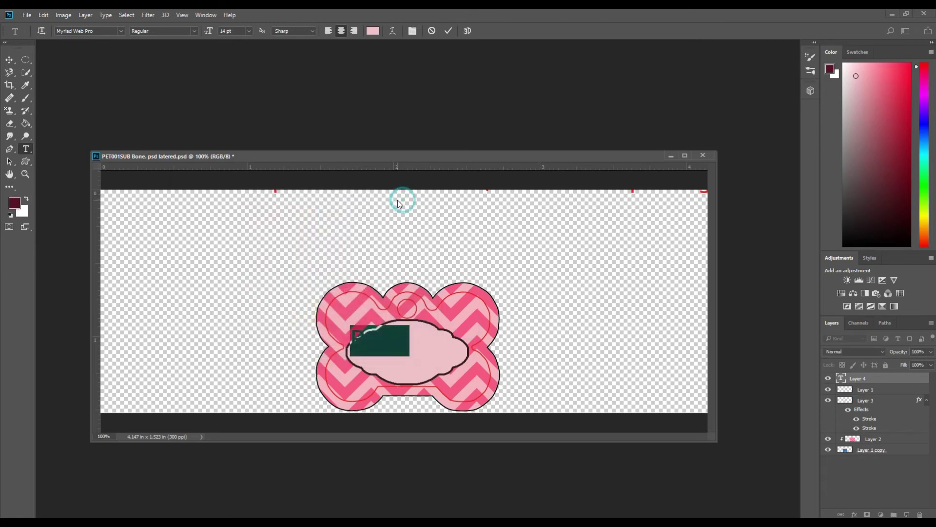
{"action": "left_click_drag", "start_coordinate": [386, 371], "coordinate": [408, 375]}
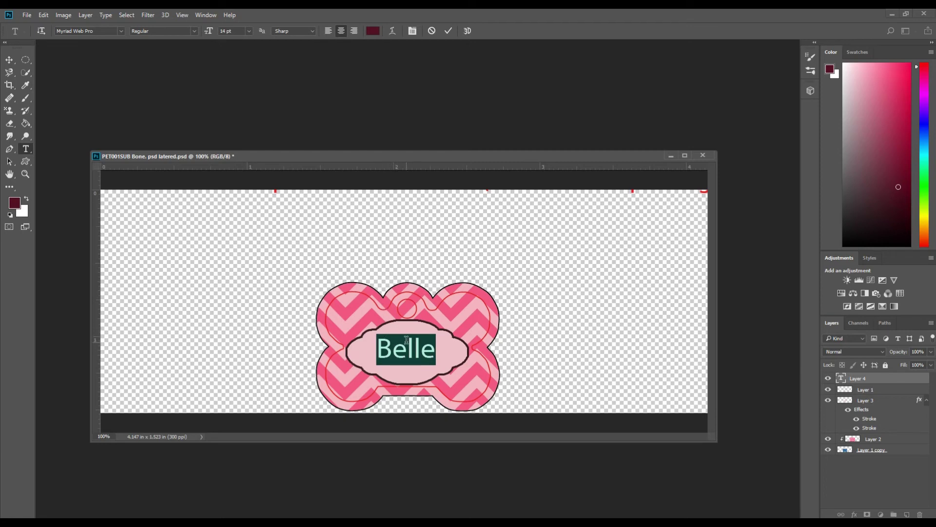
{"action": "left_click_drag", "start_coordinate": [397, 381], "coordinate": [397, 380]}
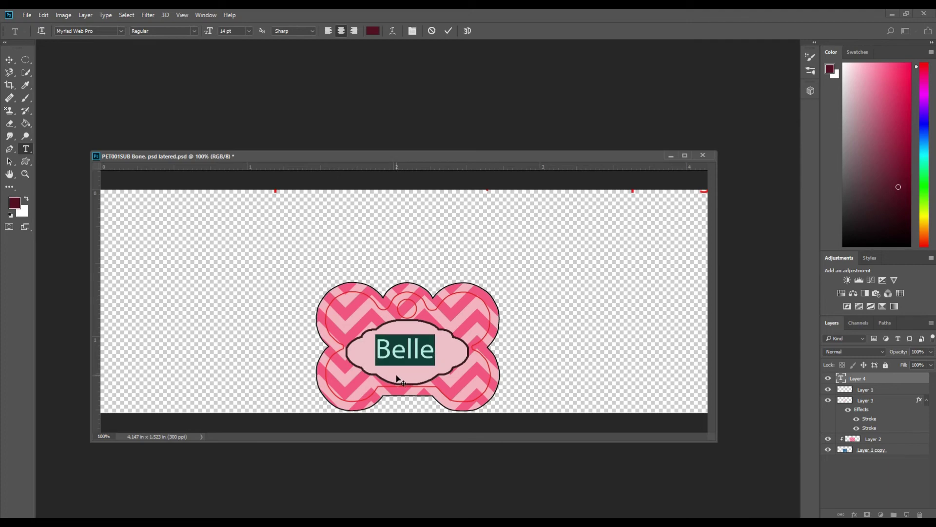
- Set the Belle text in the Curlz MT font and enlarge it to 18 pt
{"action": "left_click", "coordinate": [119, 30]}
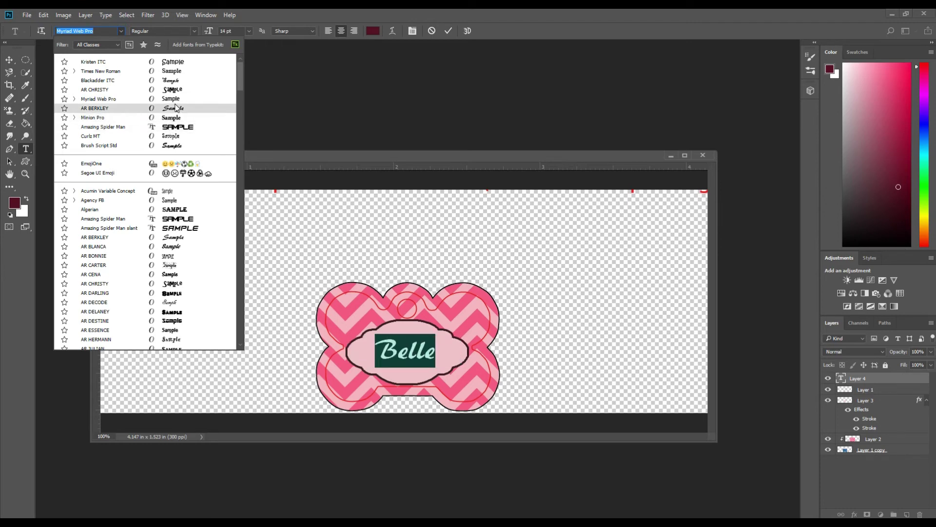
{"action": "left_click", "coordinate": [175, 136]}
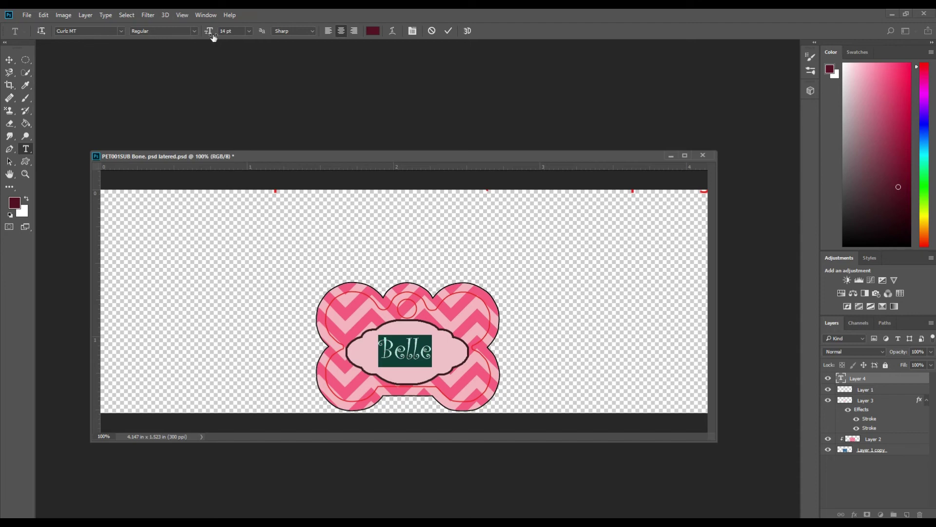
{"action": "left_click", "coordinate": [249, 31]}
{"action": "left_click", "coordinate": [238, 130]}
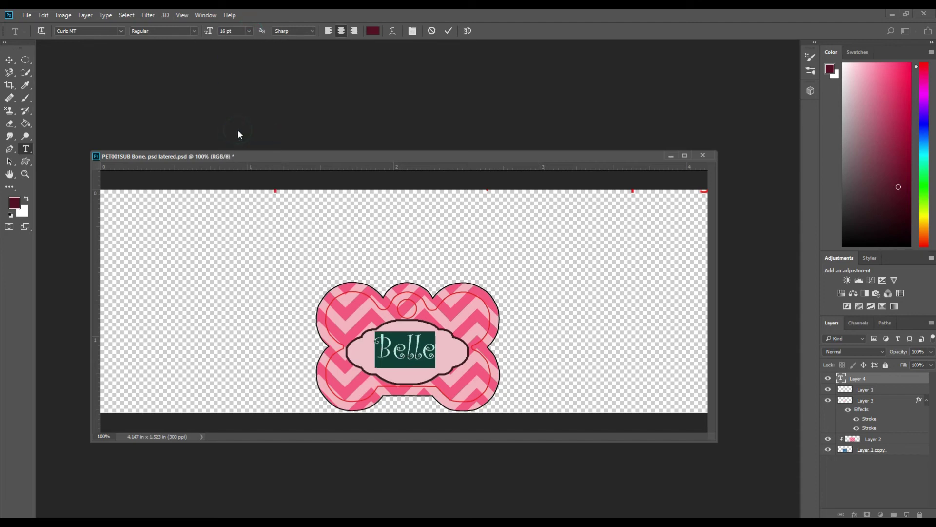
{"action": "left_click", "coordinate": [250, 31]}
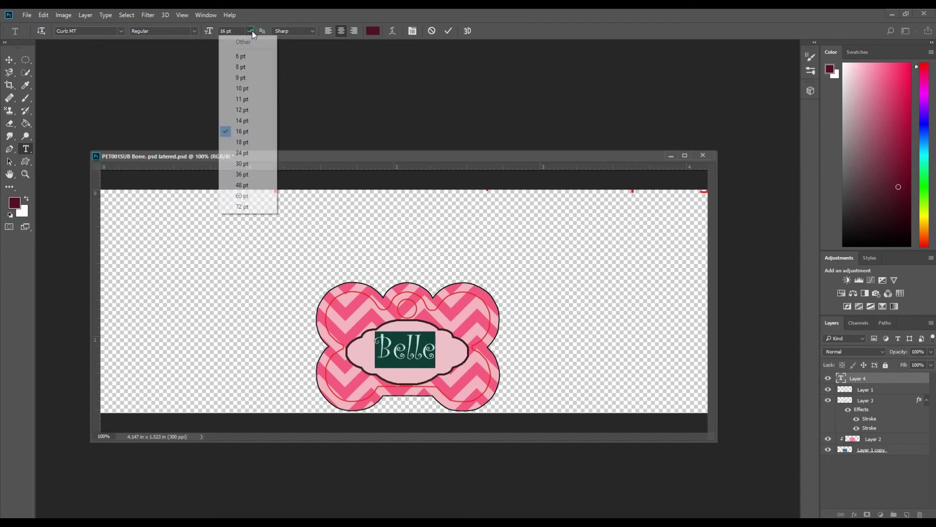
{"action": "left_click", "coordinate": [240, 141]}
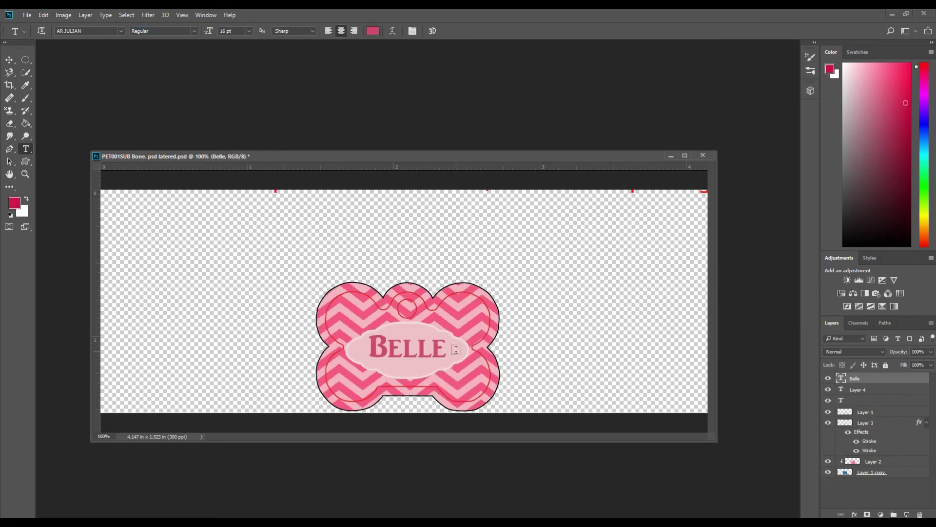
- Leave text editing and select the Belle text layer with the Move tool
{"action": "left_click", "coordinate": [447, 344]}
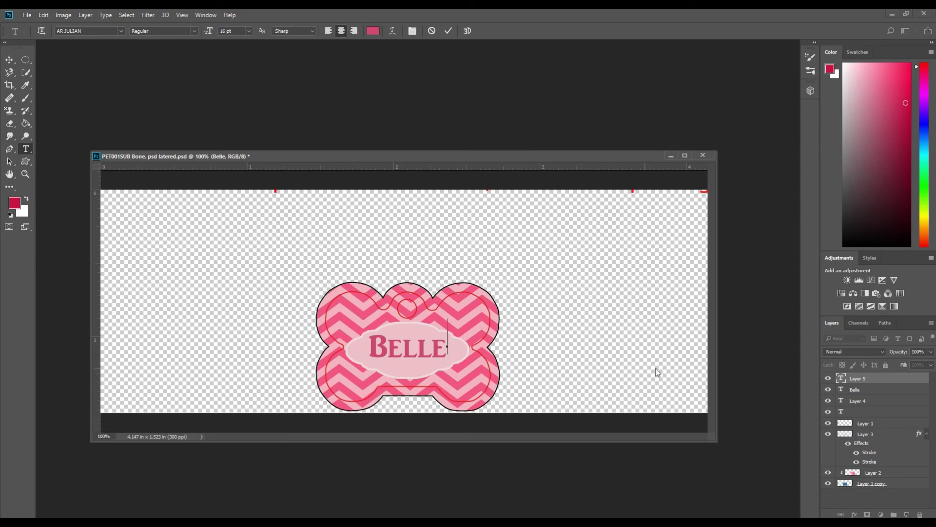
{"action": "left_click", "coordinate": [10, 60]}
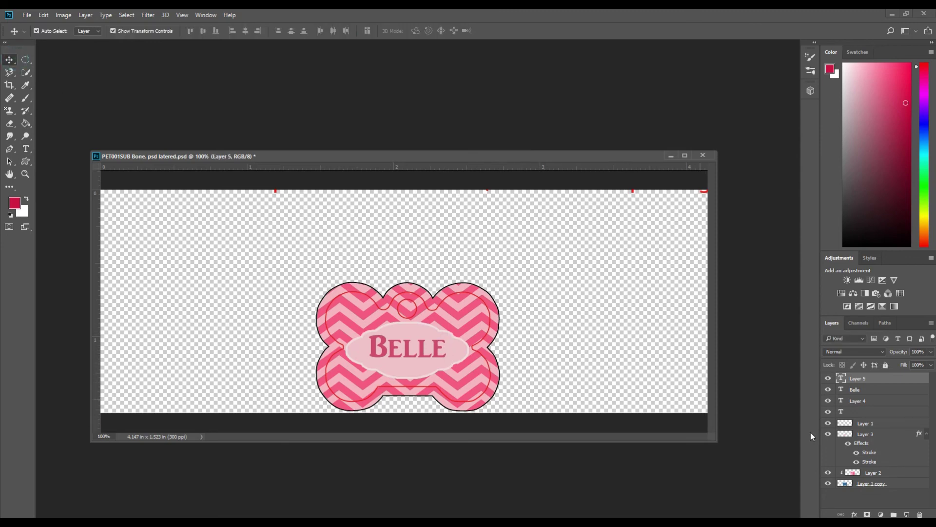
{"action": "left_click", "coordinate": [419, 357]}
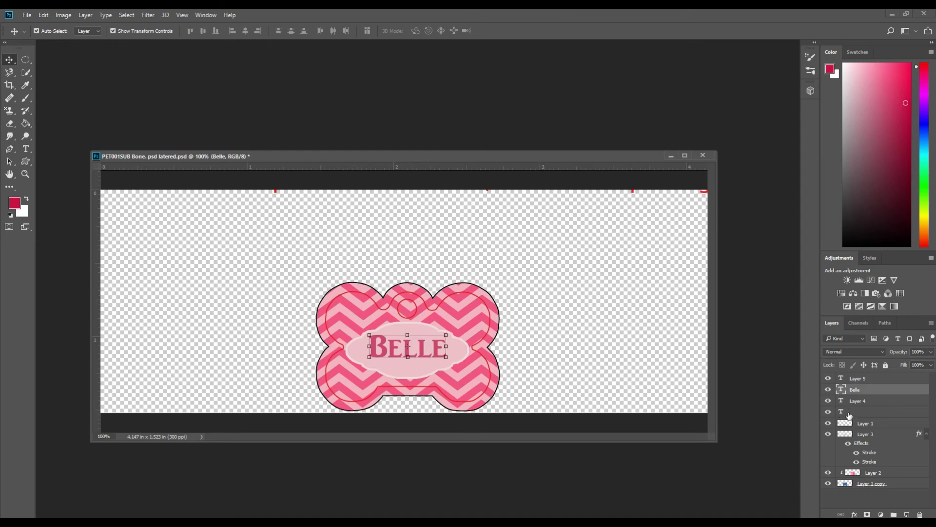
{"action": "double_click", "coordinate": [882, 393]}
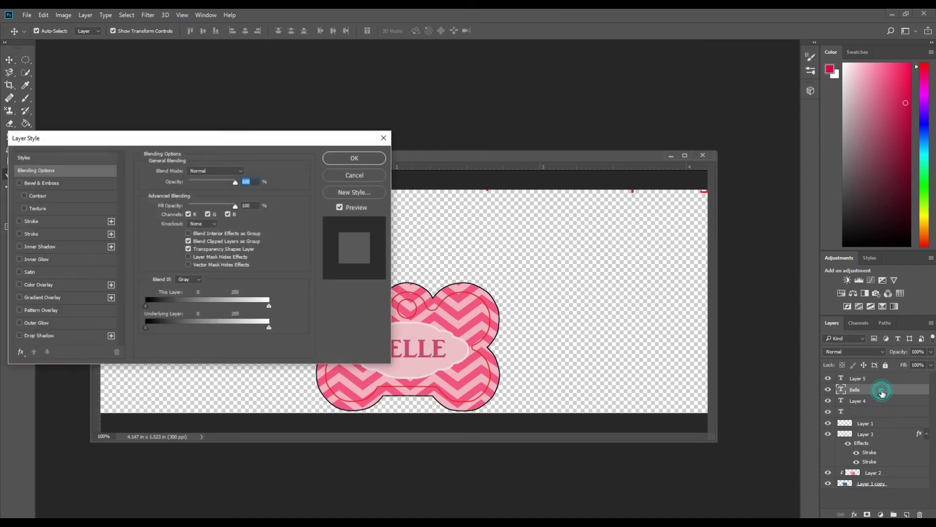
{"action": "left_click", "coordinate": [111, 223]}
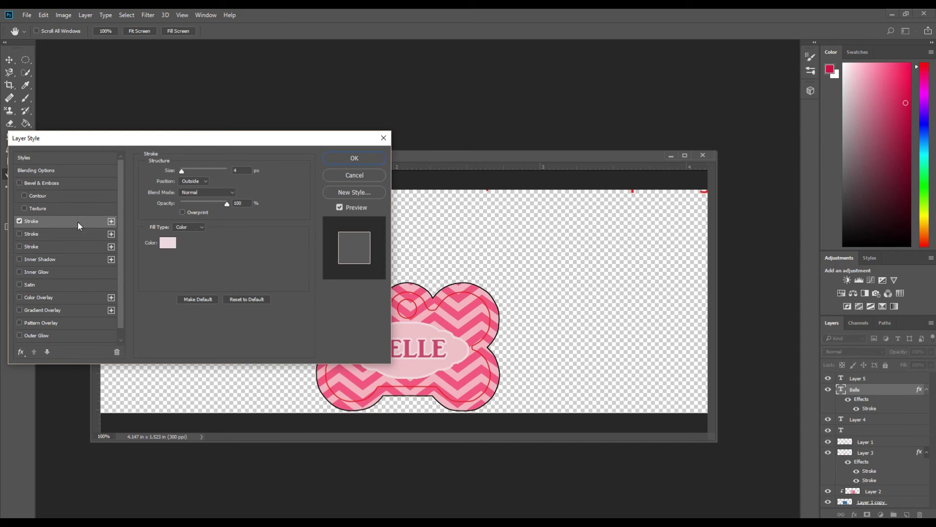
{"action": "left_click", "coordinate": [363, 175]}
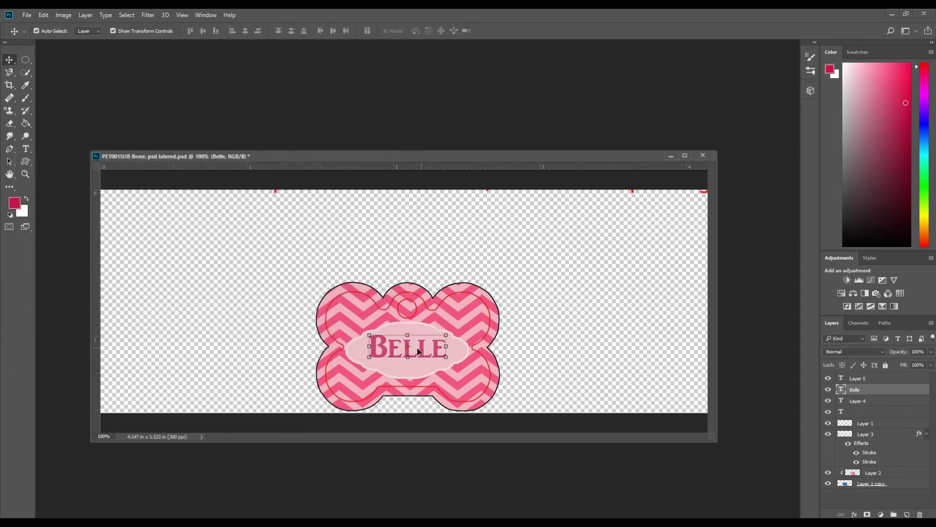
- Add a pale pink 3 px outside Stroke effect to the Belle text layer and deselect the layer
{"action": "double_click", "coordinate": [894, 390]}
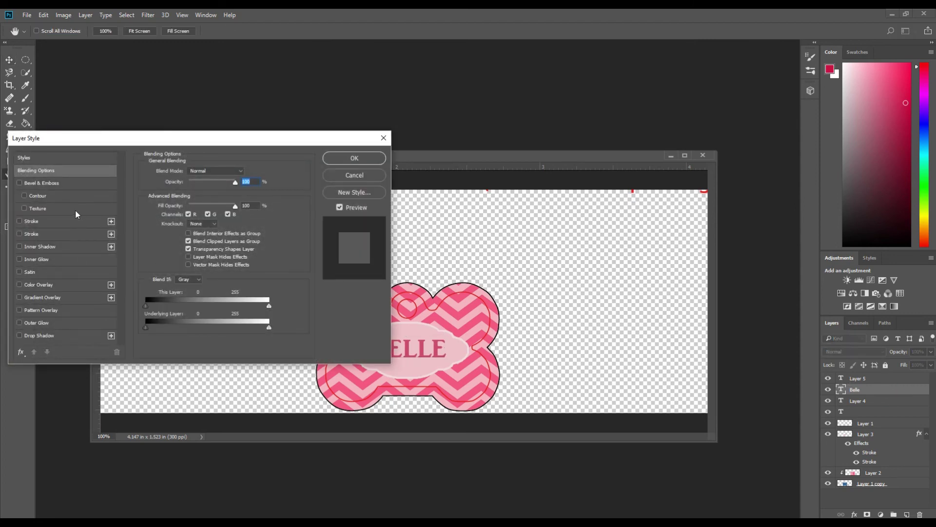
{"action": "left_click", "coordinate": [87, 222]}
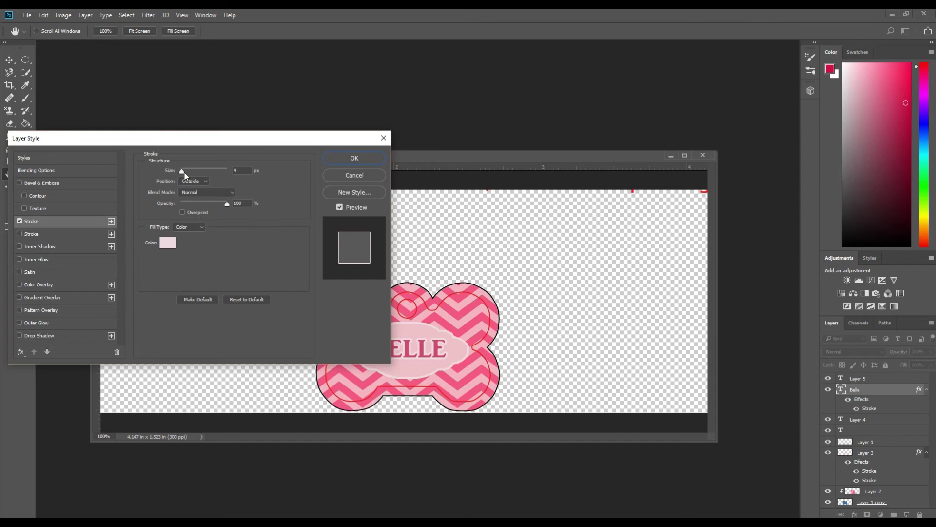
{"action": "left_click", "coordinate": [233, 171]}
{"action": "type", "text": "10"}
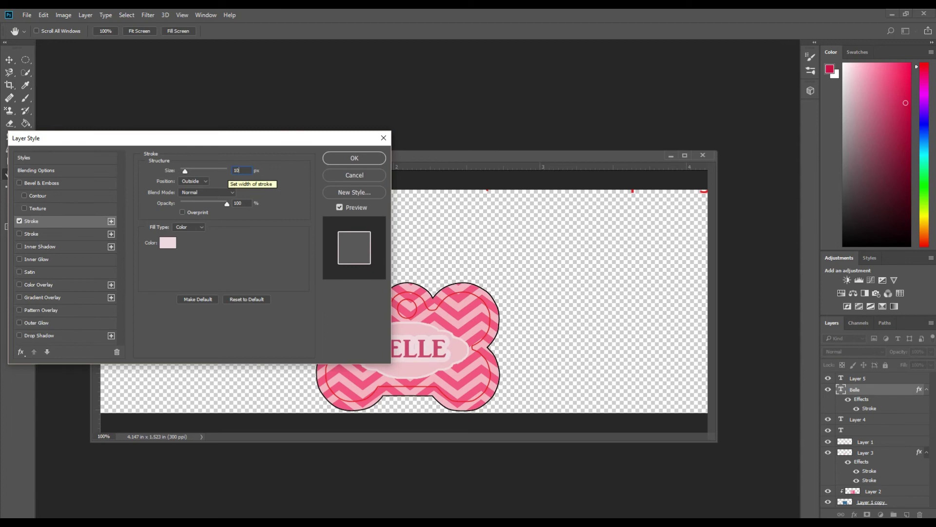
{"action": "left_click_drag", "start_coordinate": [240, 137], "coordinate": [219, 95]}
{"action": "left_click", "coordinate": [219, 125]}
{"action": "type", "text": "3"}
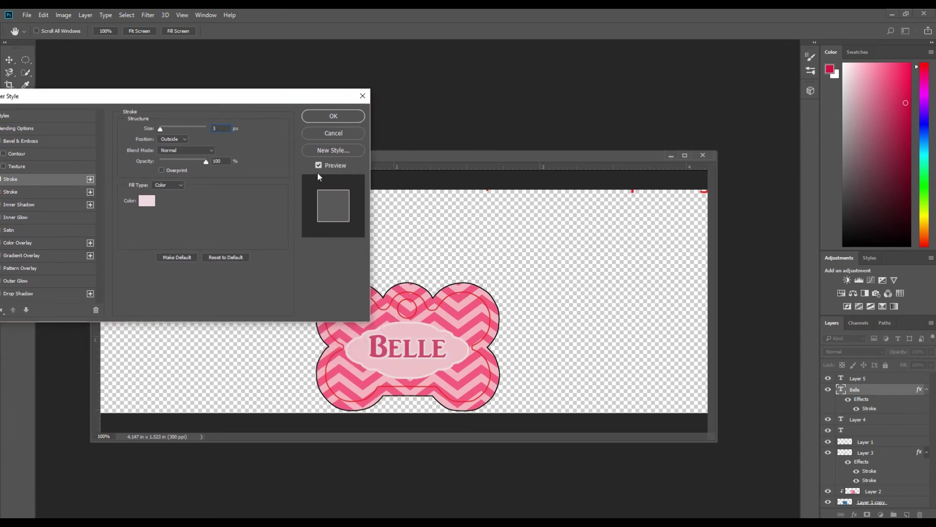
{"action": "left_click", "coordinate": [327, 117]}
{"action": "left_click", "coordinate": [568, 294]}
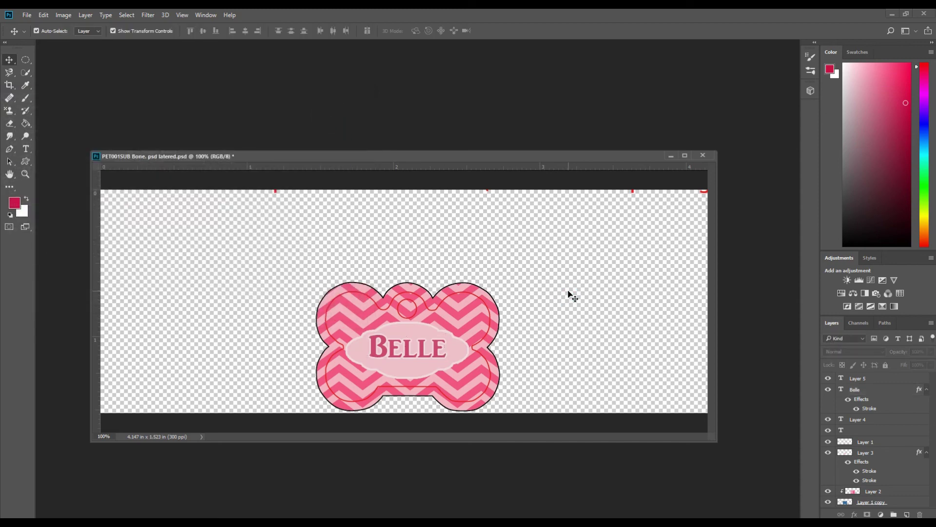
- Save a copy of the design in Photoshop format as "Chevron Pink Frame Name", keeping layers and maximum compatibility
{"action": "left_click", "coordinate": [27, 15]}
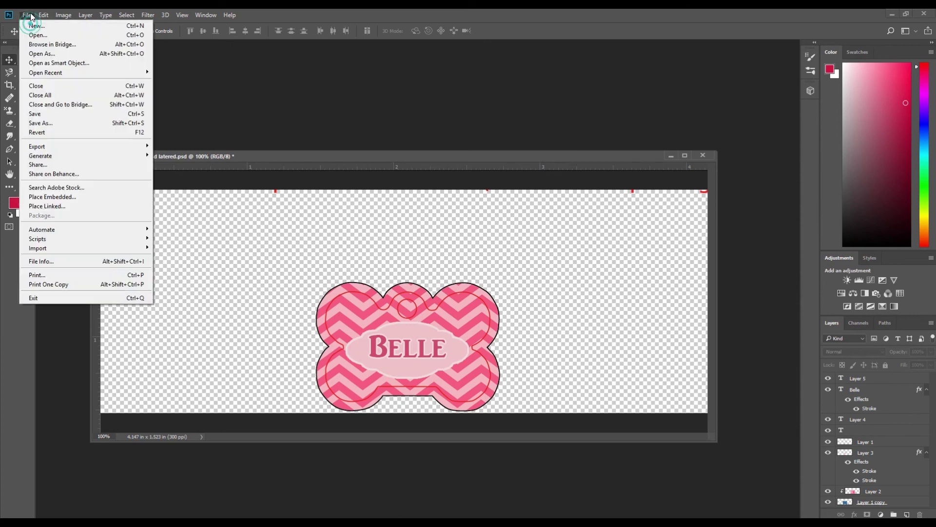
{"action": "left_click", "coordinate": [44, 123]}
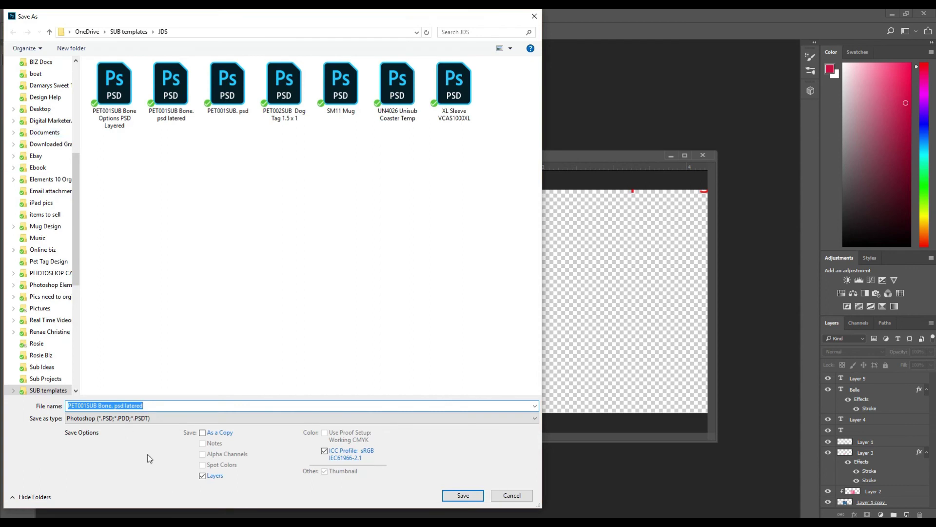
{"action": "triple_click", "coordinate": [145, 406]}
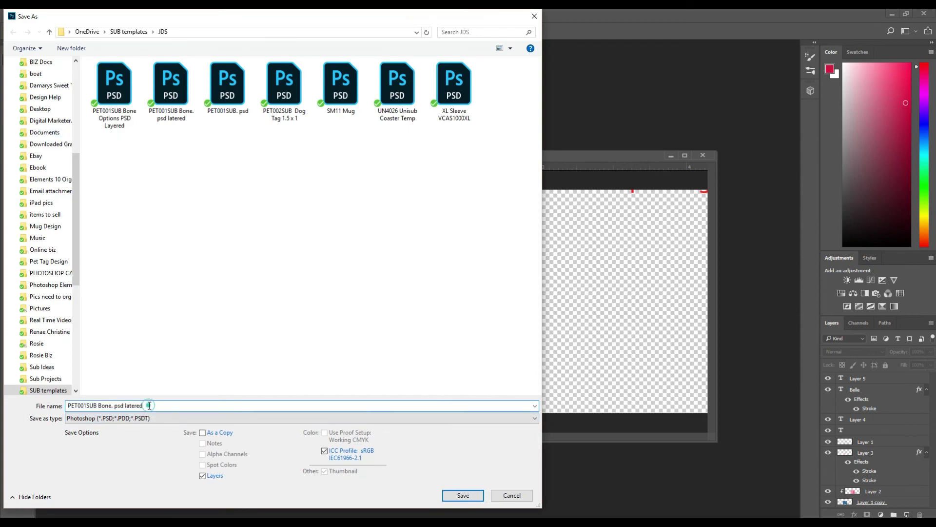
{"action": "type", "text": "Chevron Pink Frame Name"}
{"action": "key", "text": "BackSpace"}
{"action": "key", "text": "BackSpace"}
{"action": "key", "text": "BackSpace"}
{"action": "type", "text": "ame"}
{"action": "left_click", "coordinate": [464, 496]}
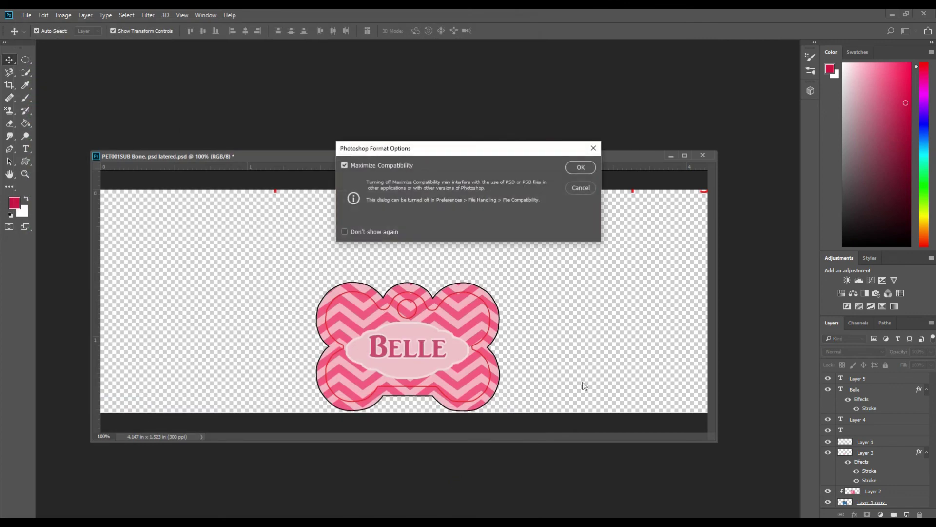
{"action": "left_click", "coordinate": [582, 165]}
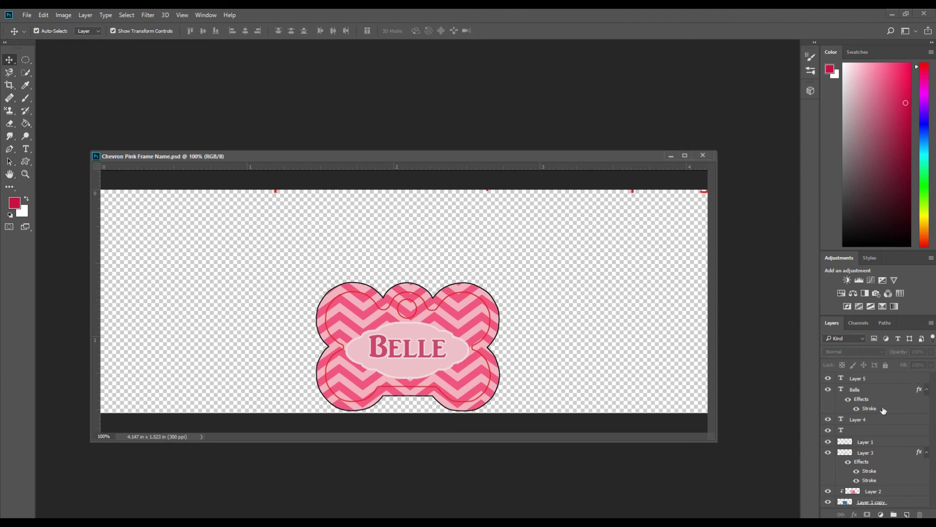
- Delete Layer 4 and the unnamed text layer below it, and hide the template outlines on Layer 1
{"action": "key", "text": "Delete"}
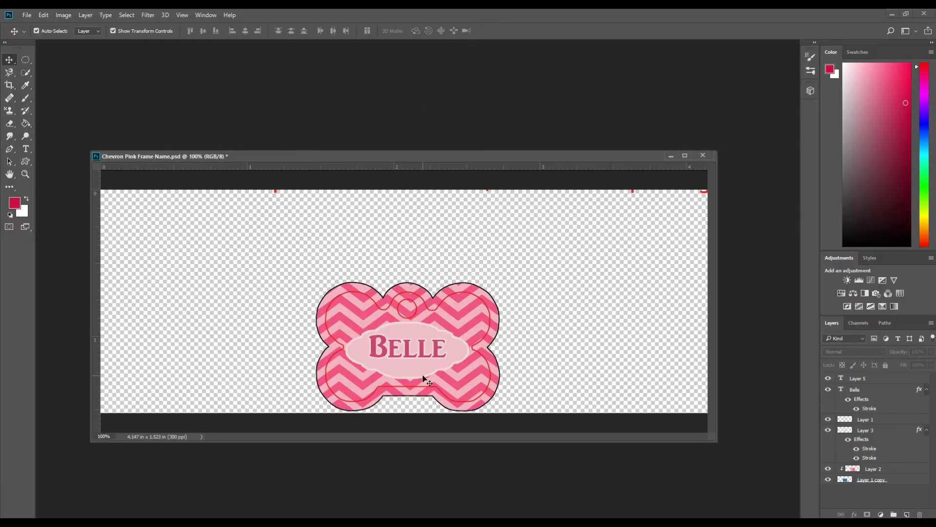
{"action": "left_click", "coordinate": [828, 419]}
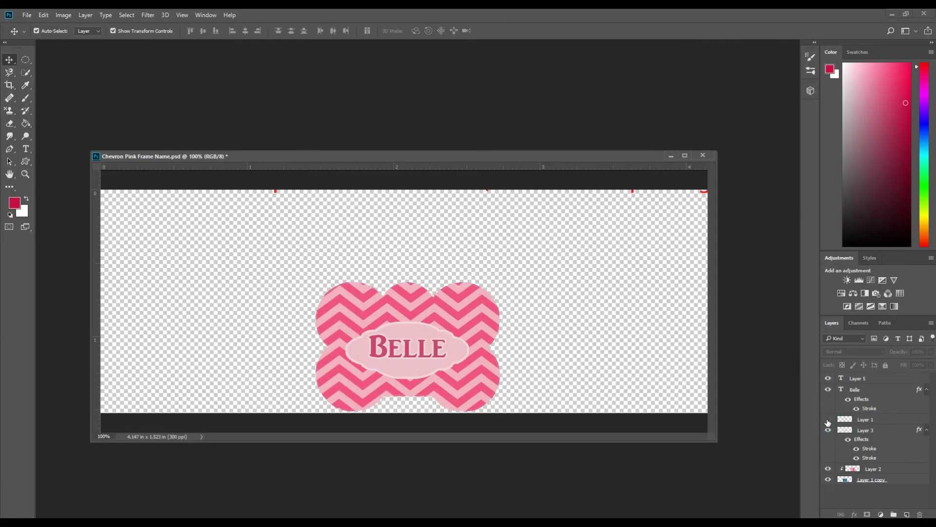